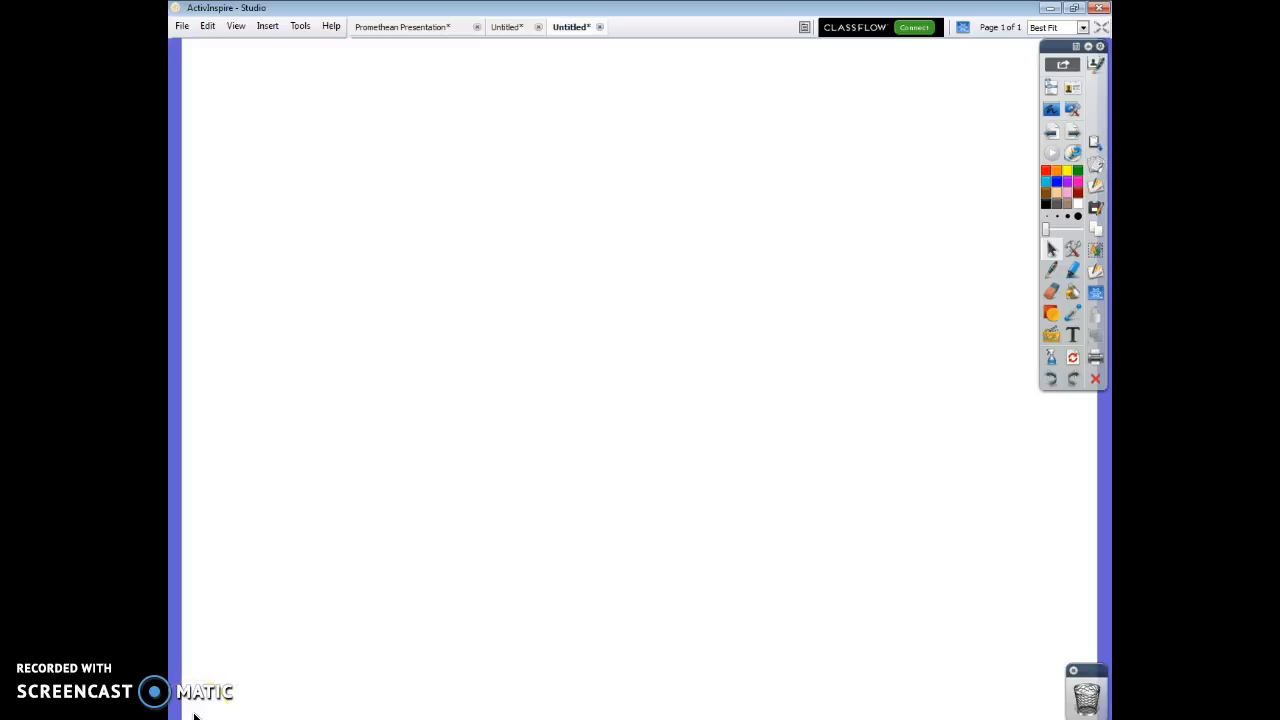
Draw a red filled rectangle over the page's left half, from the top edge to the bottom.
click(203, 701)
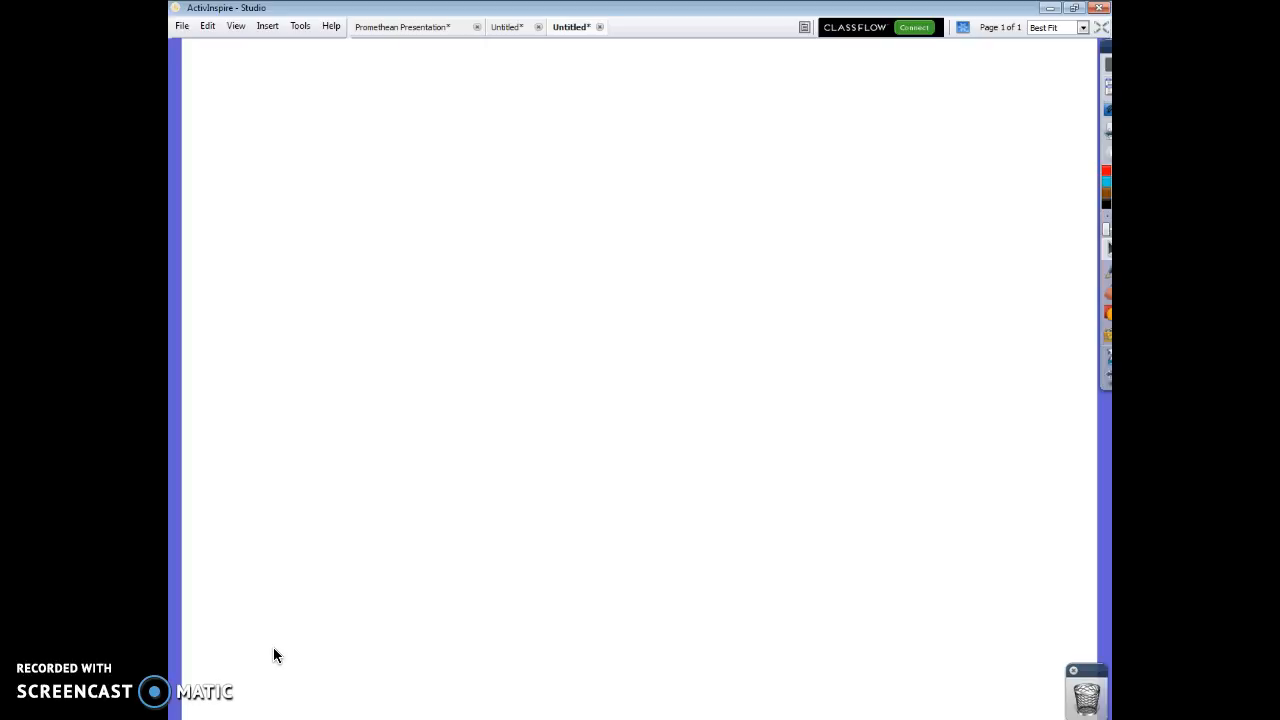
mouse_move(1104, 120)
click(1049, 316)
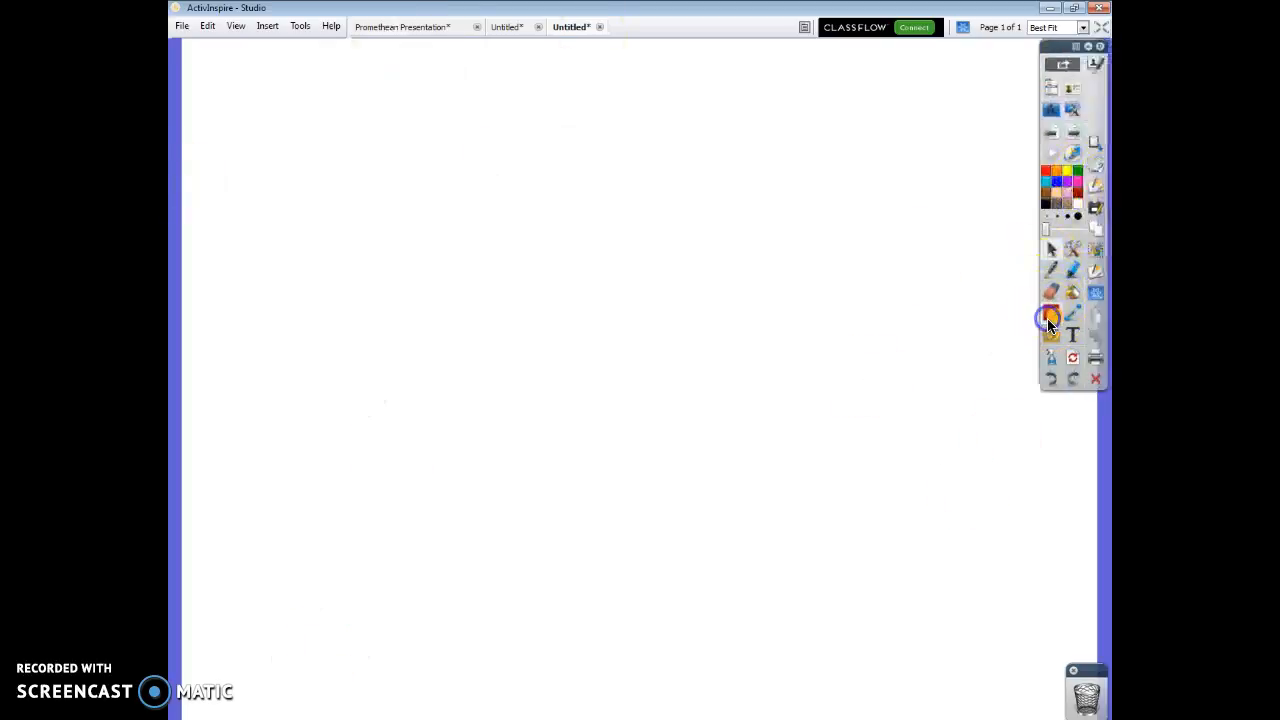
click(1099, 231)
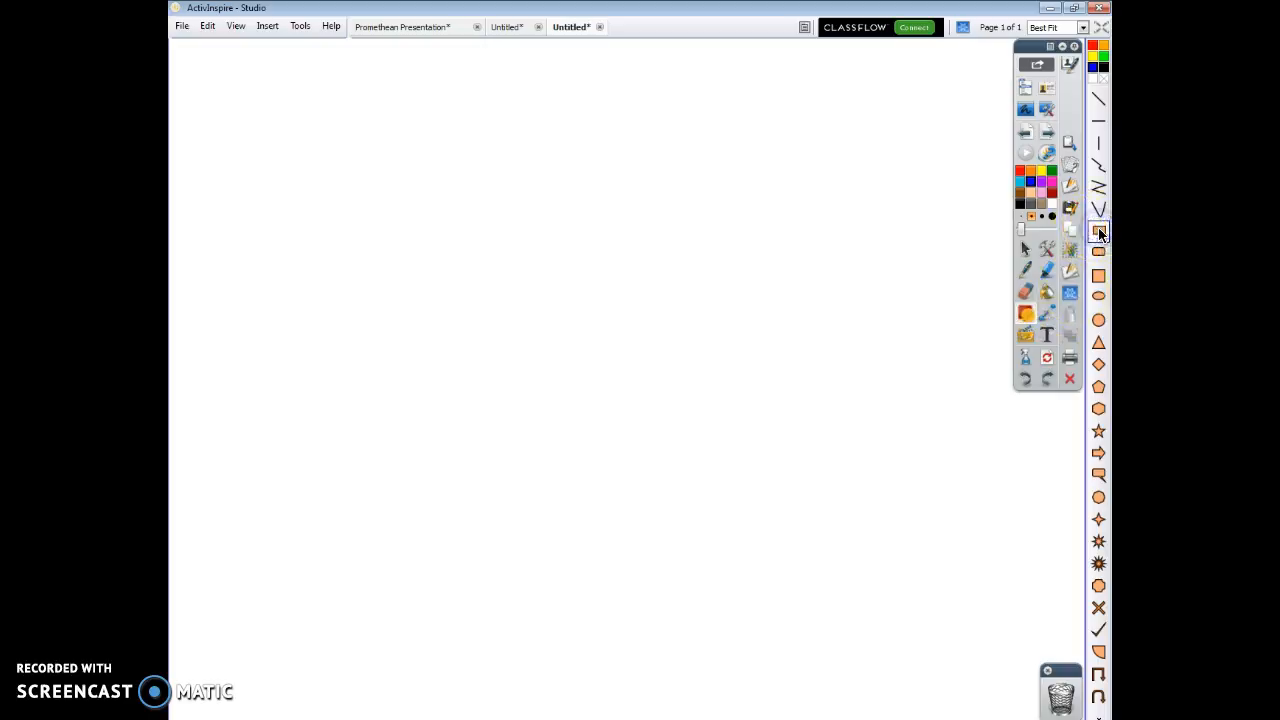
click(1019, 171)
click(1103, 231)
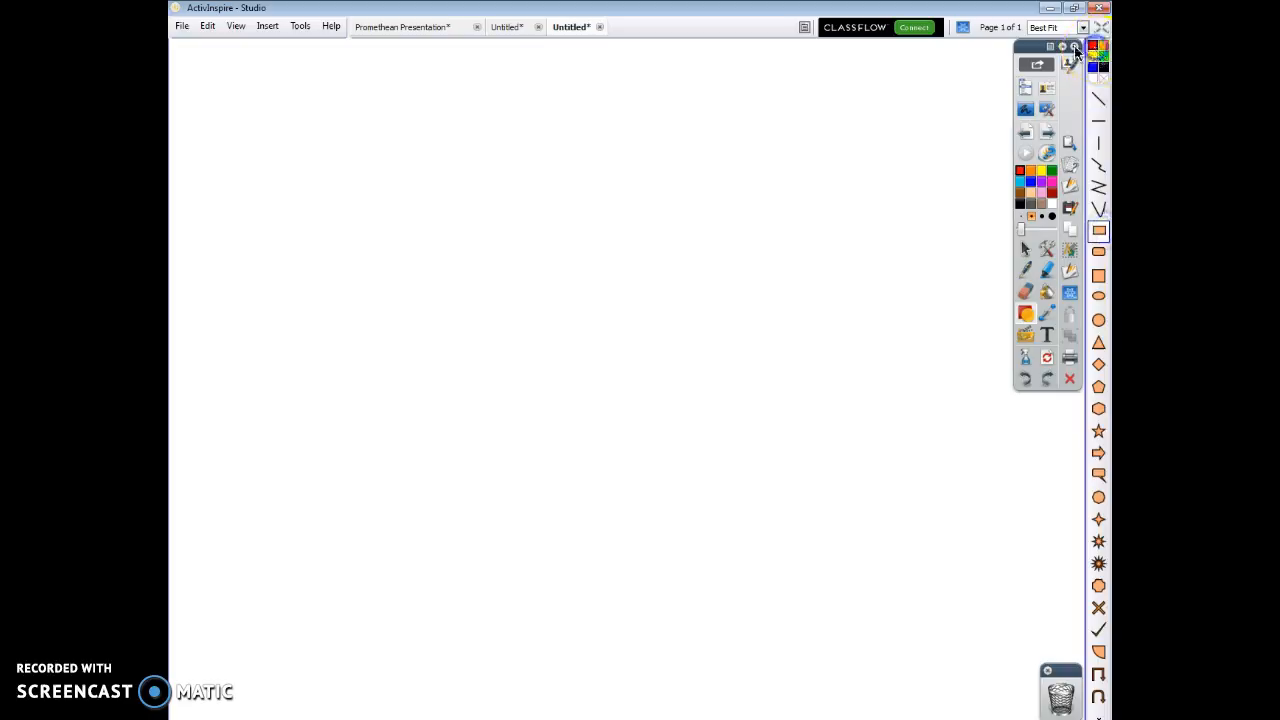
drag(180, 45, 660, 719)
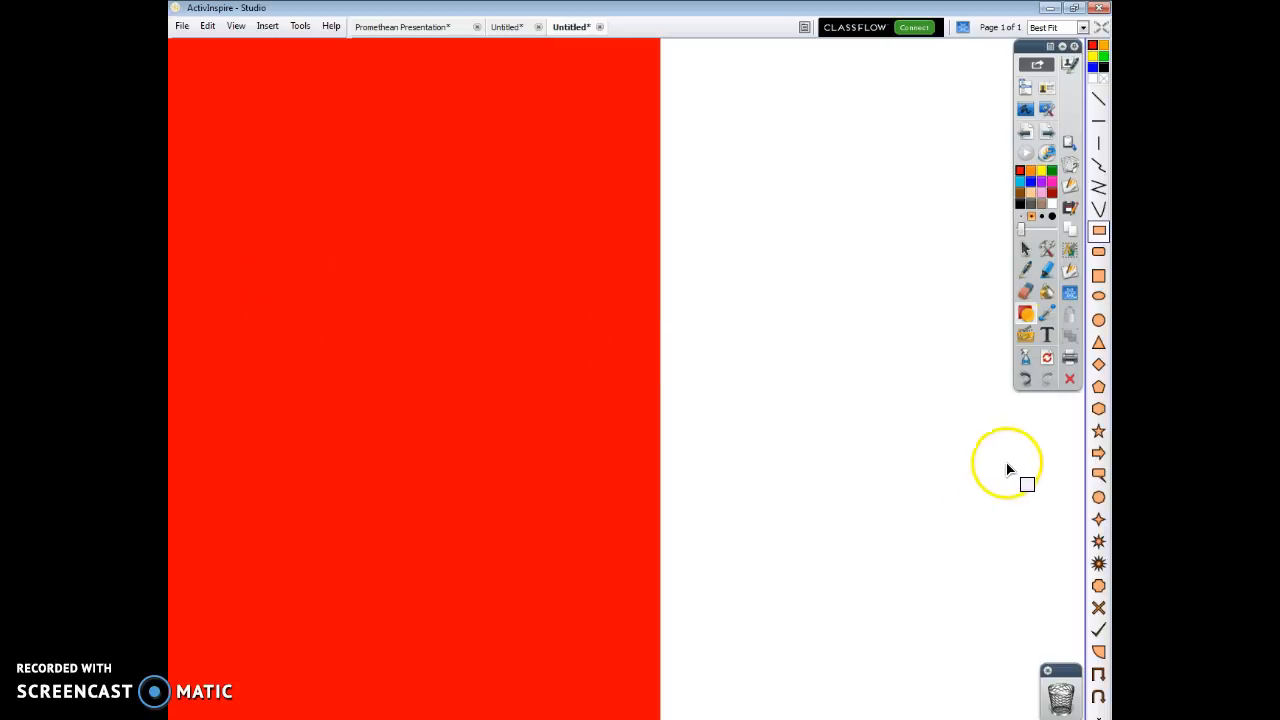
Draw a yellow filled rectangle over the page's right half and align it with the page's top edge.
click(1041, 170)
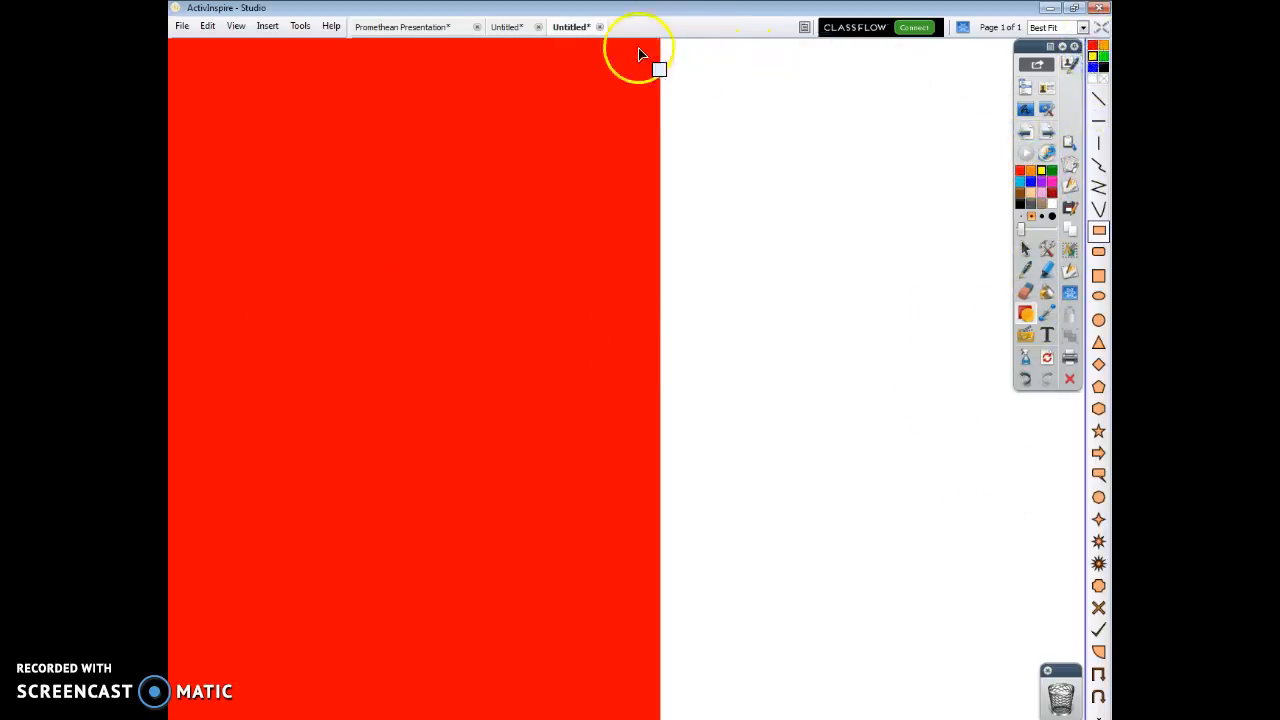
mouse_move(654, 44)
mouse_down()
mouse_move(666, 270)
mouse_move(925, 640)
mouse_move(1084, 718)
mouse_up()
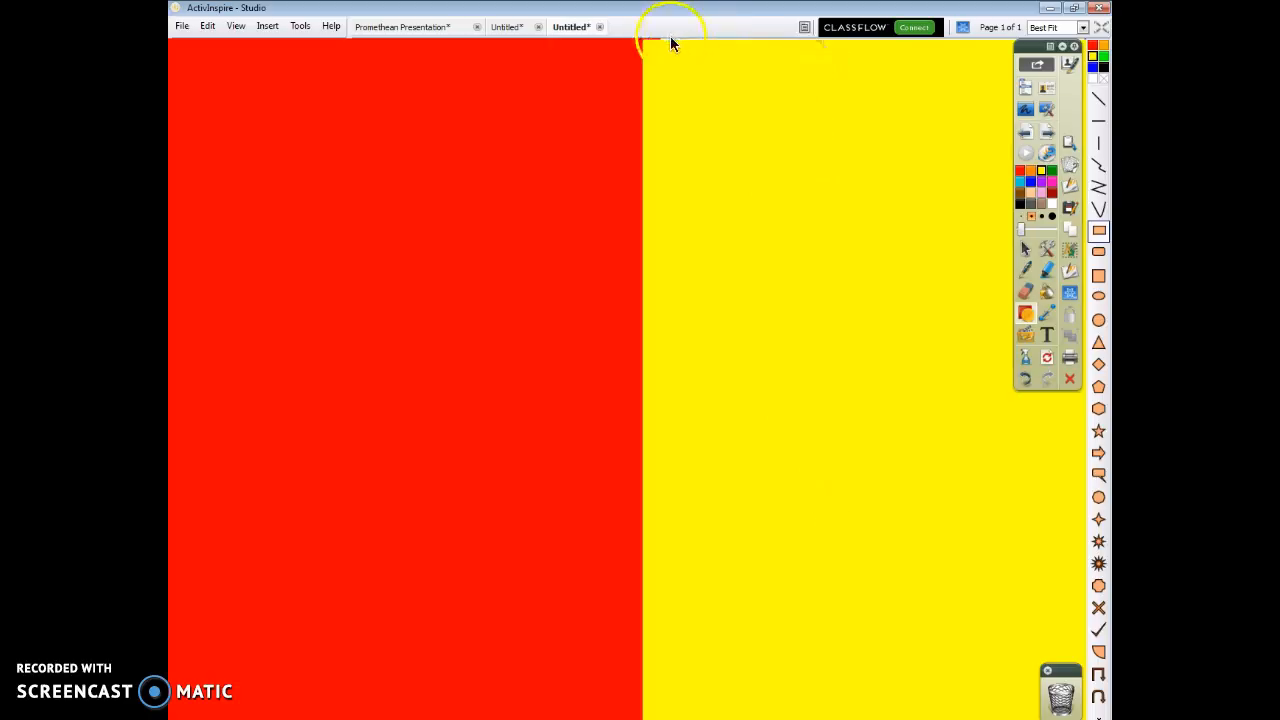
click(1027, 250)
click(833, 120)
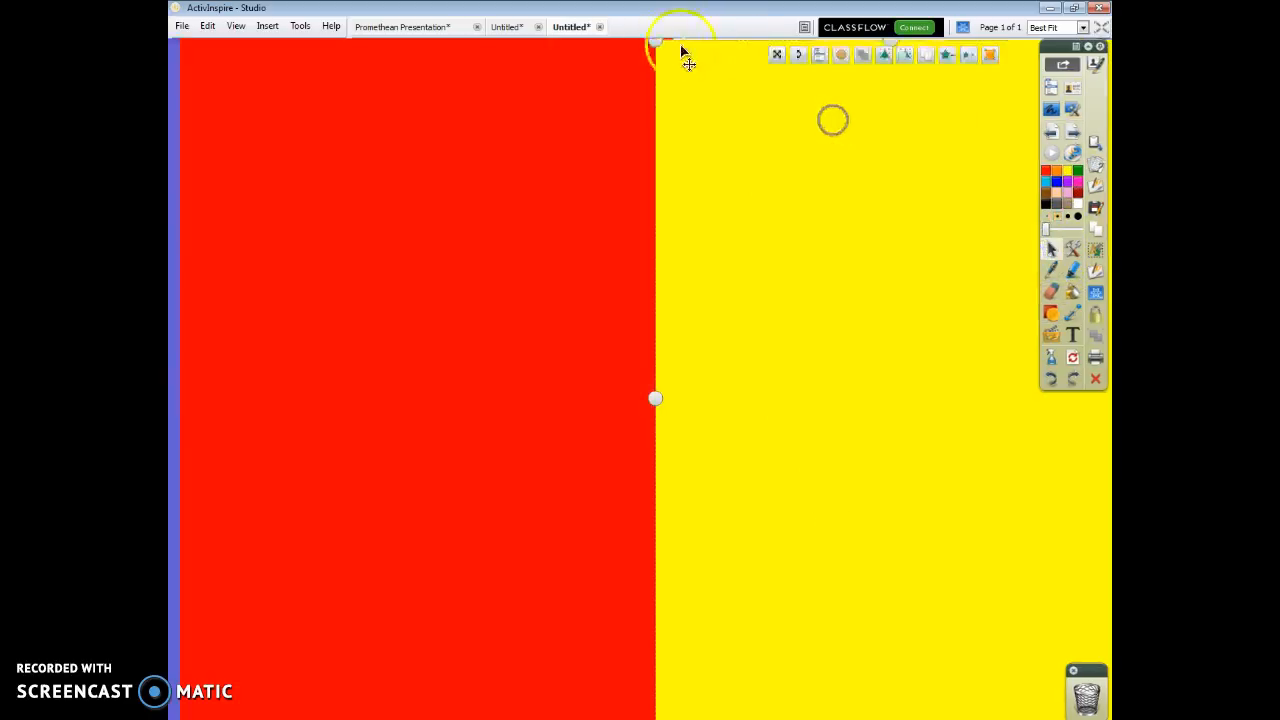
drag(660, 42, 661, 40)
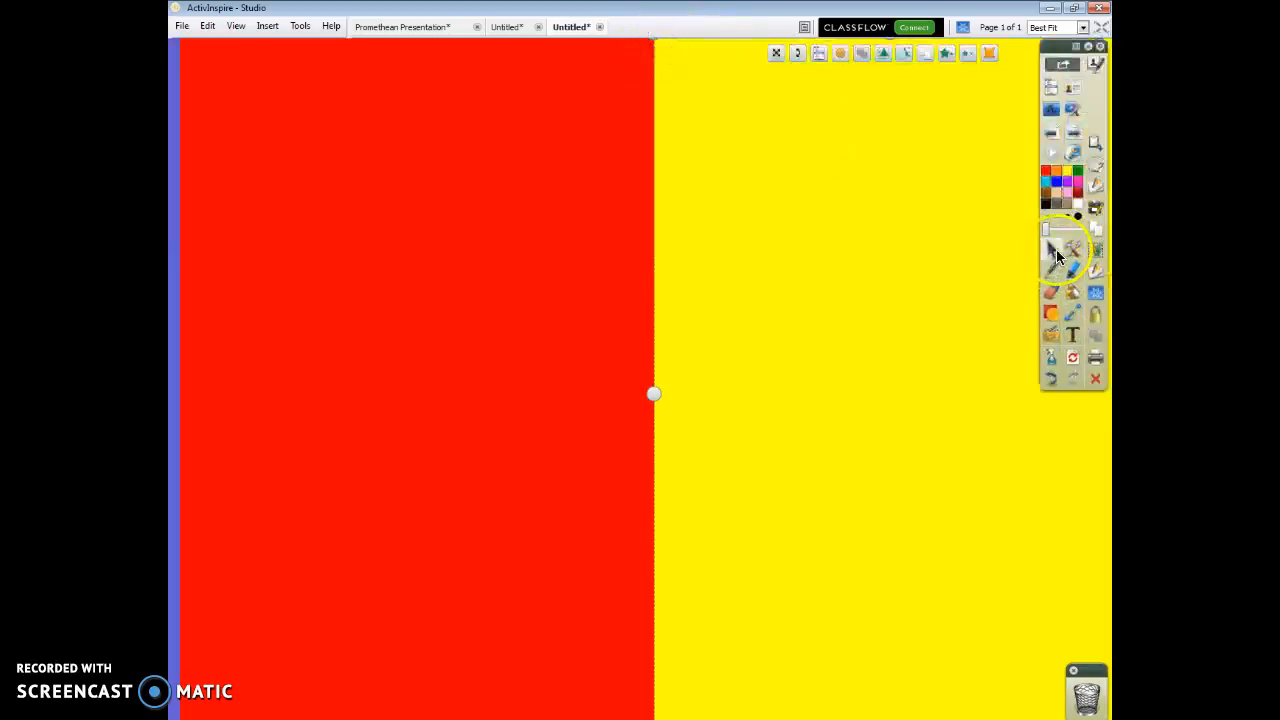
Draw a full-height blue filled rectangle down the middle, overlapping the boundary between the red and yellow rectangles.
click(1058, 315)
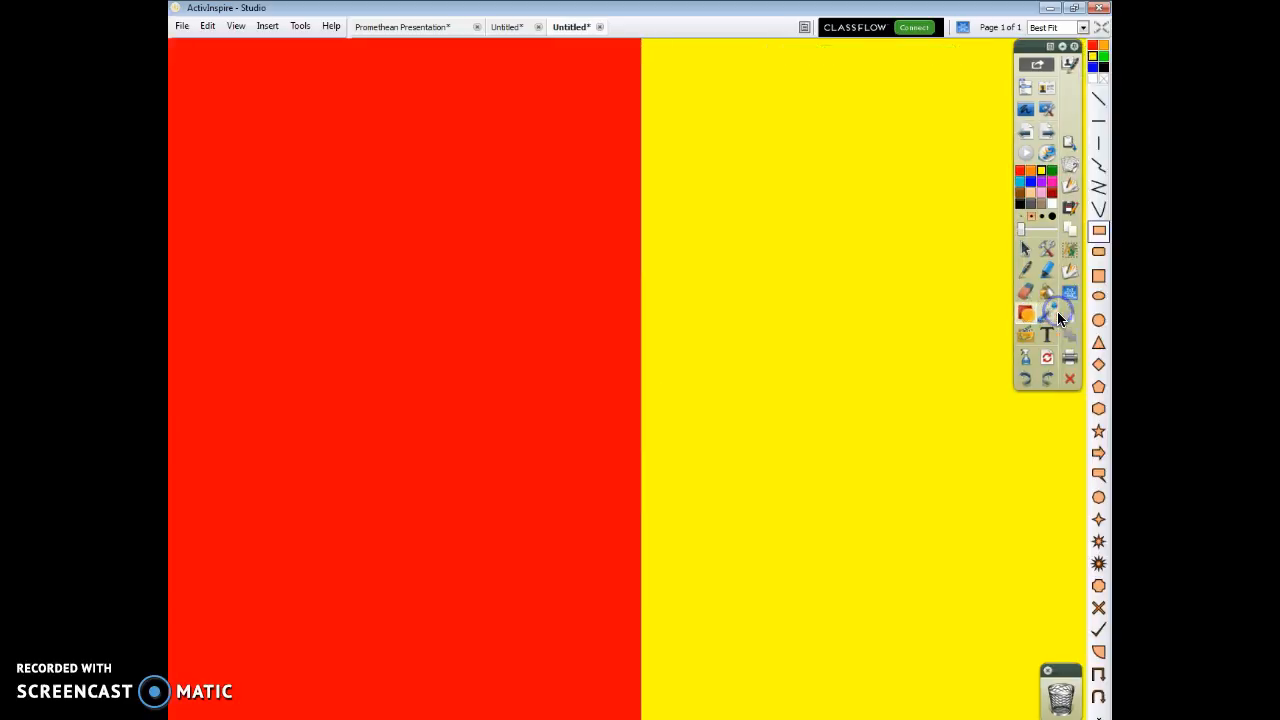
click(1030, 182)
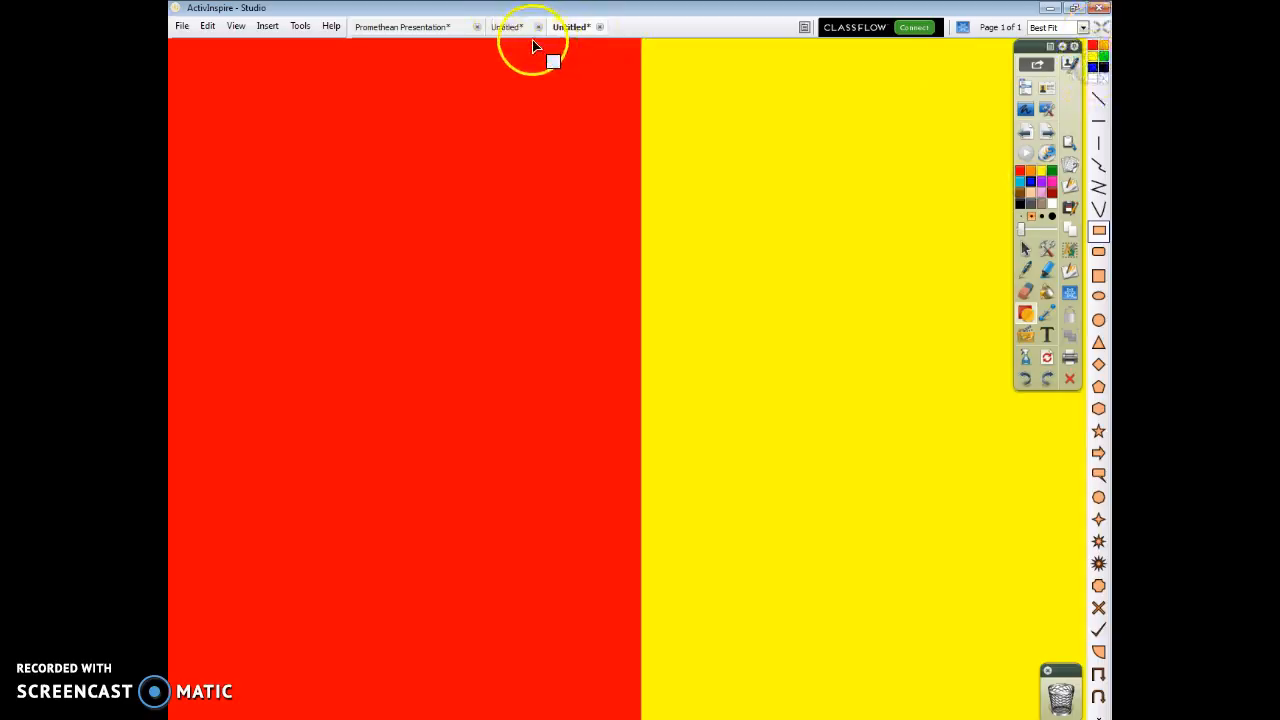
drag(533, 45, 756, 718)
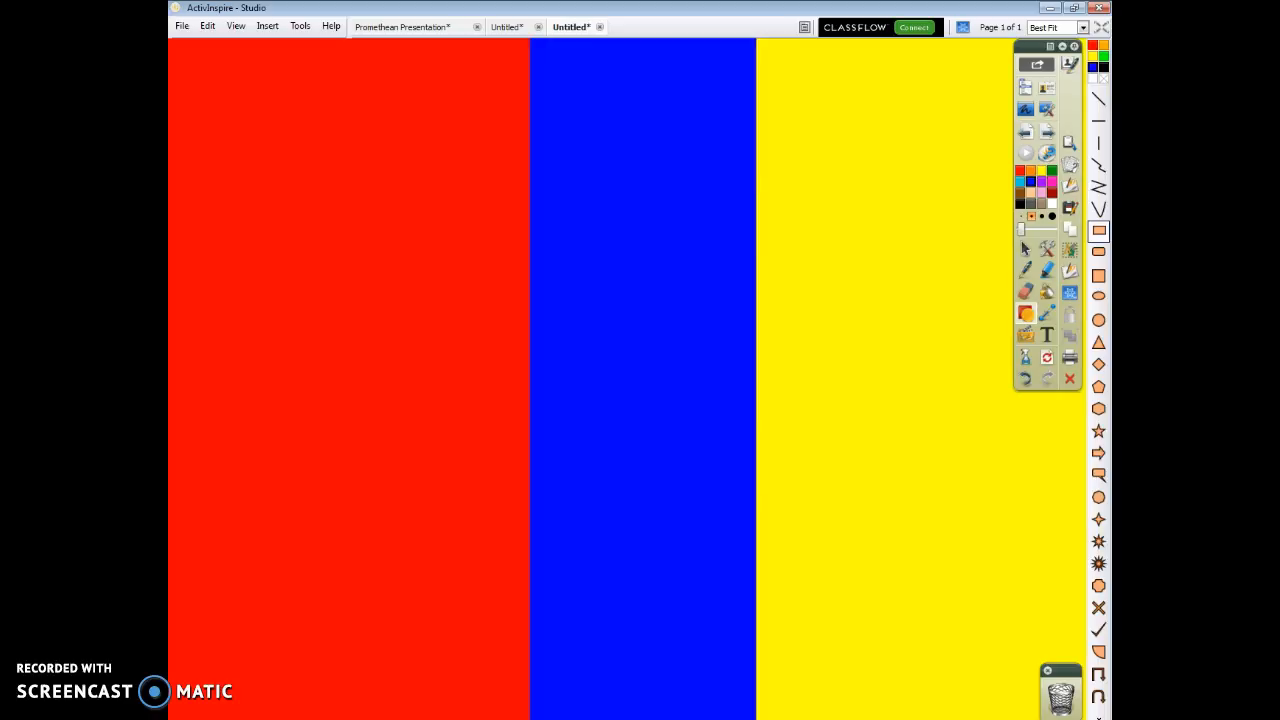
click(643, 602)
Add text on the red rectangle: "Who was the first president of the United States of America?" and "George Washington" on a new line.
click(1046, 333)
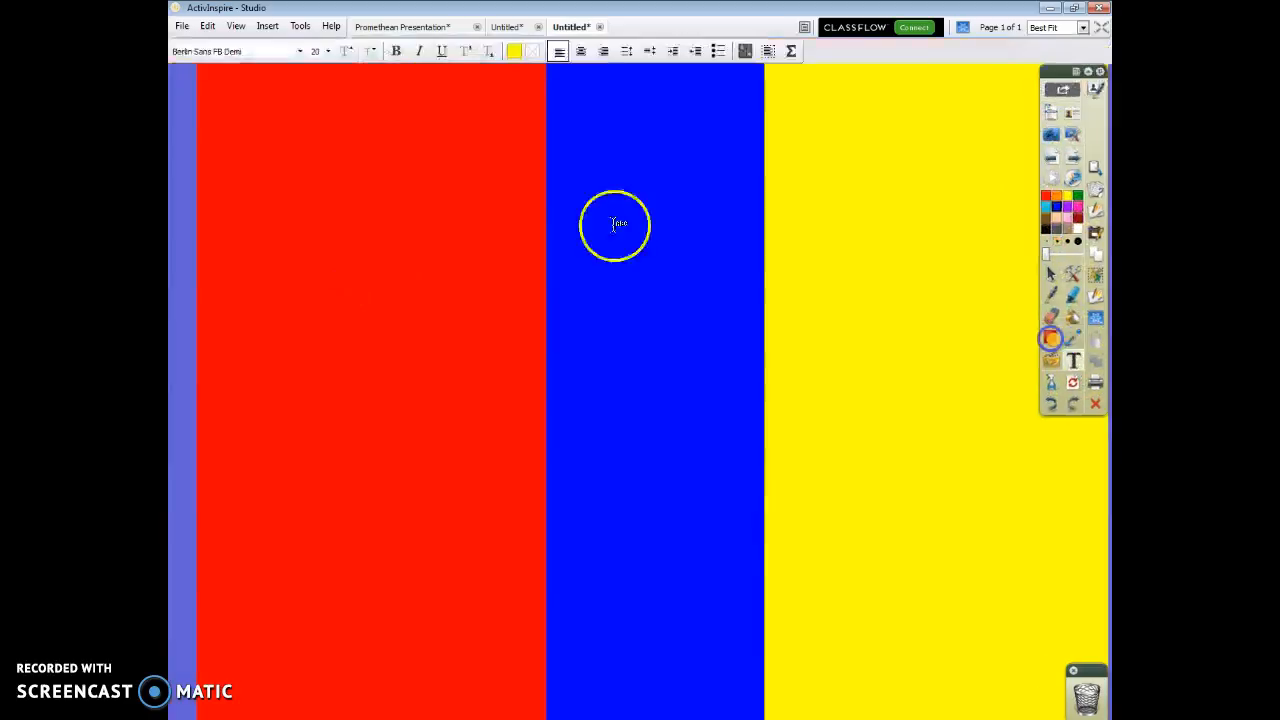
click(229, 153)
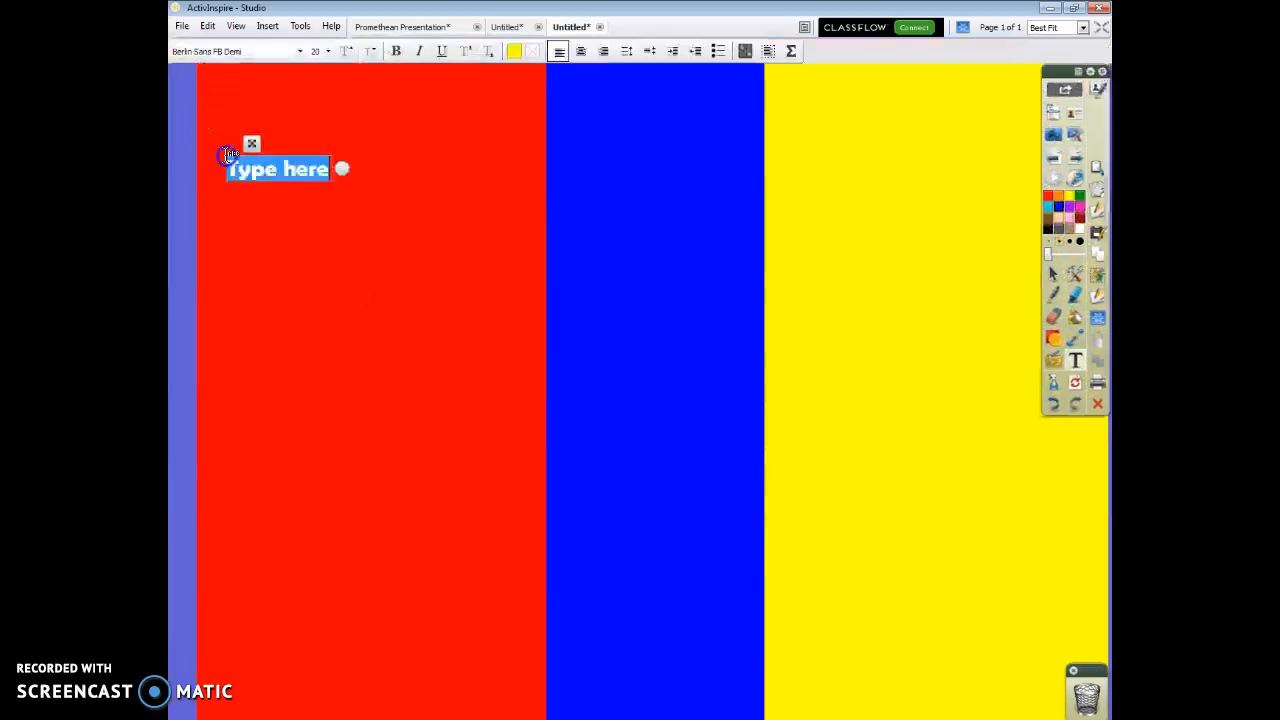
click(436, 140)
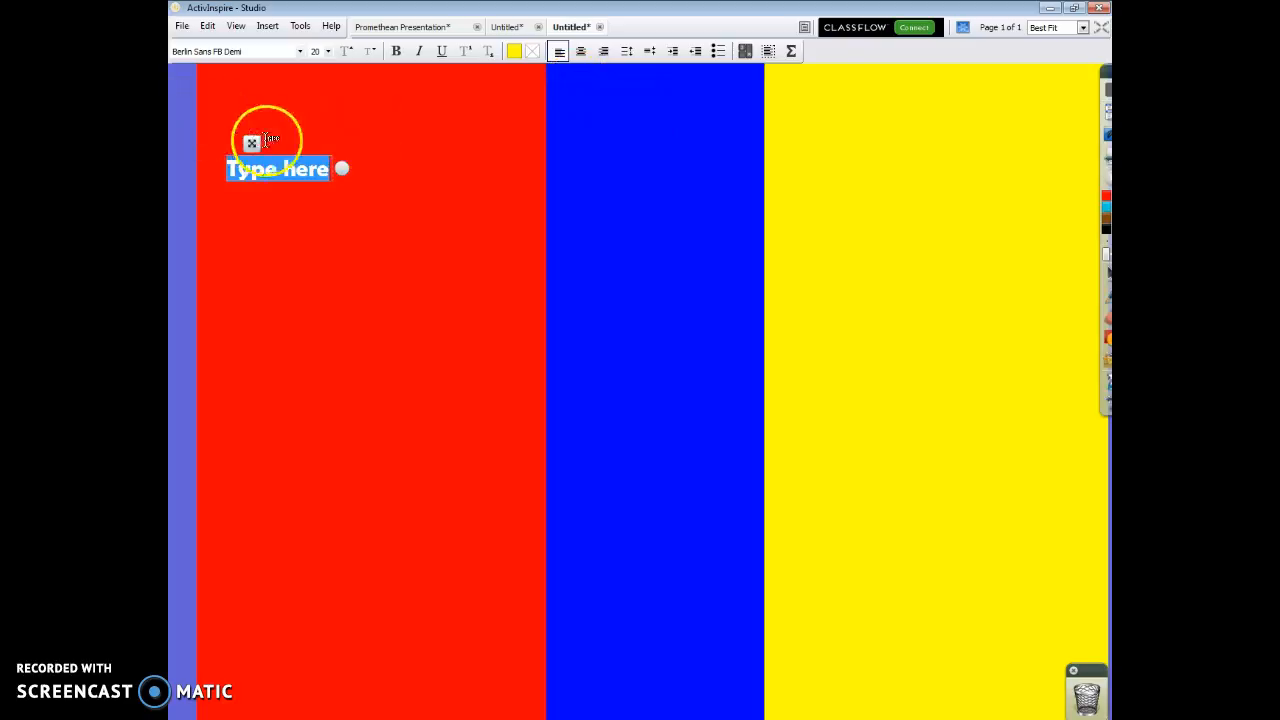
drag(256, 145, 233, 124)
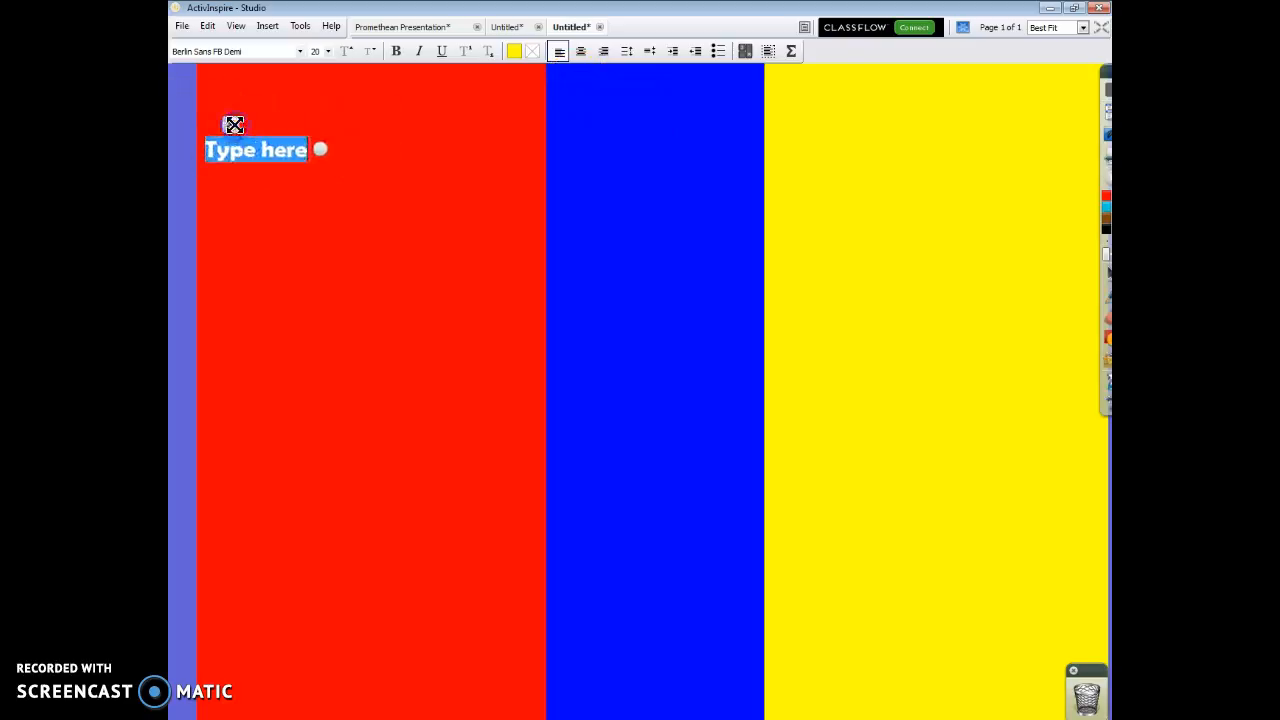
text(Who was the first president)
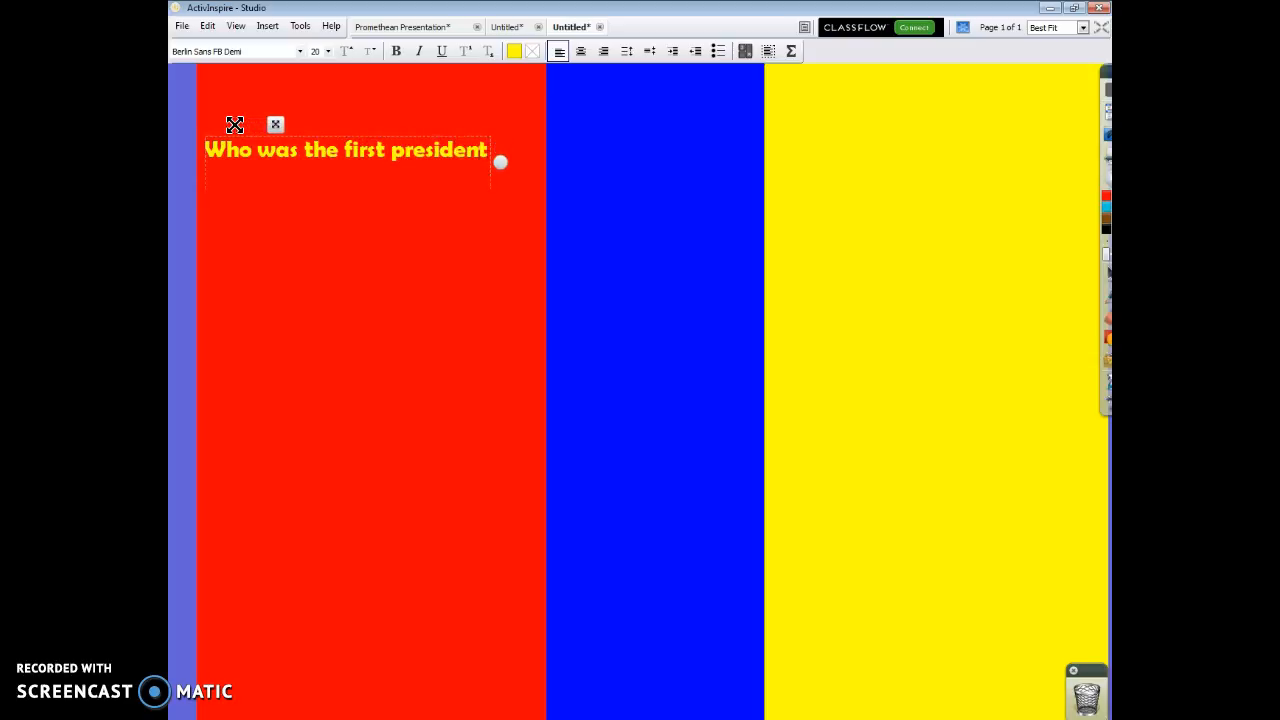
text( of the Unit)
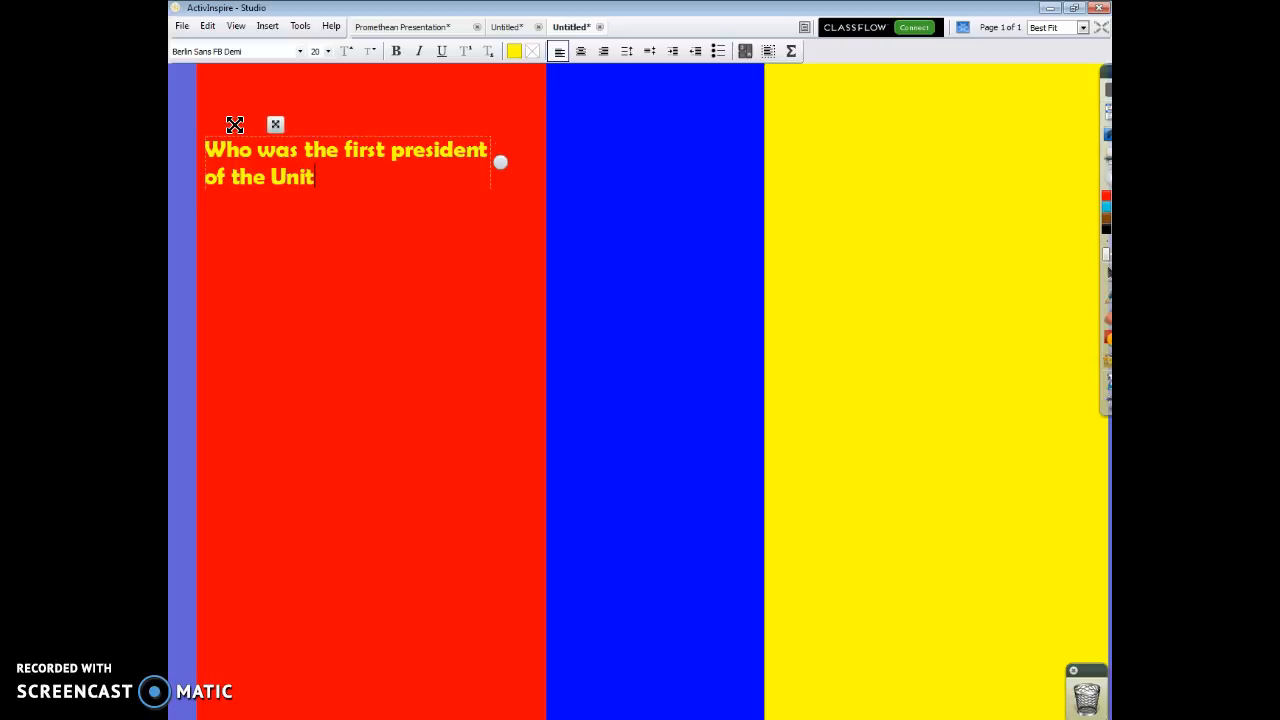
text(ed States of America?)
key(Return)
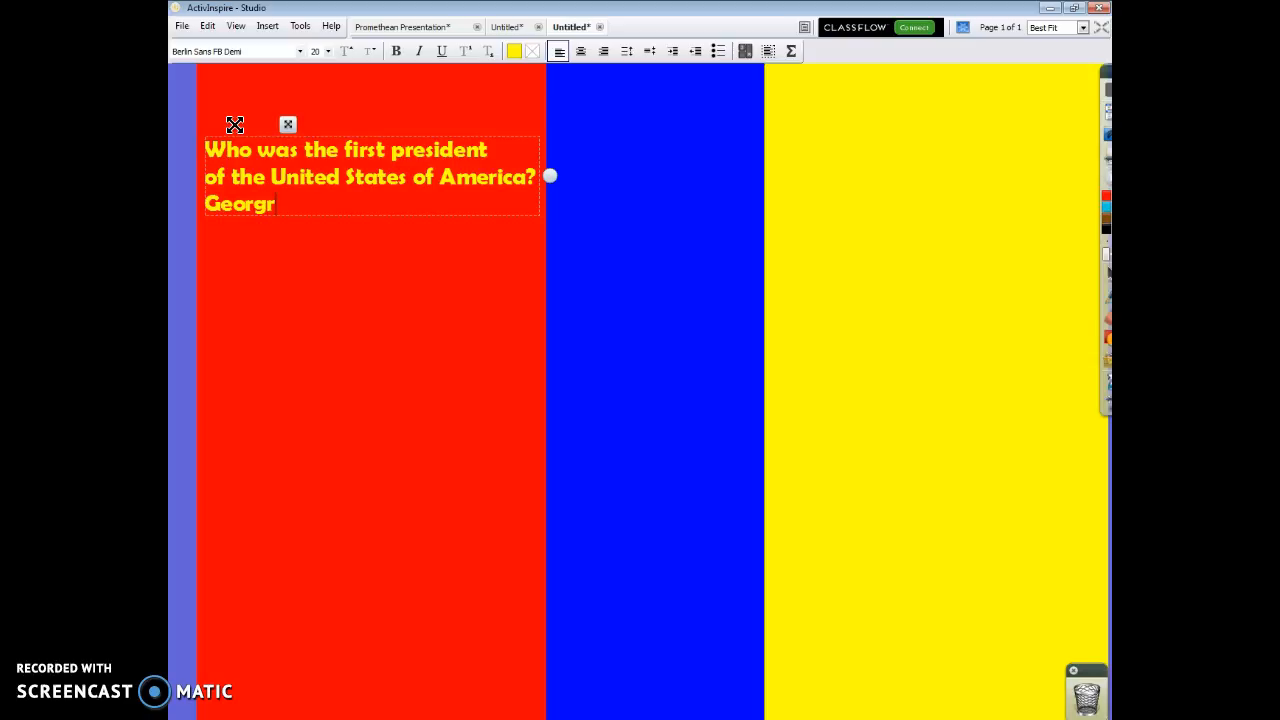
text(George Washington)
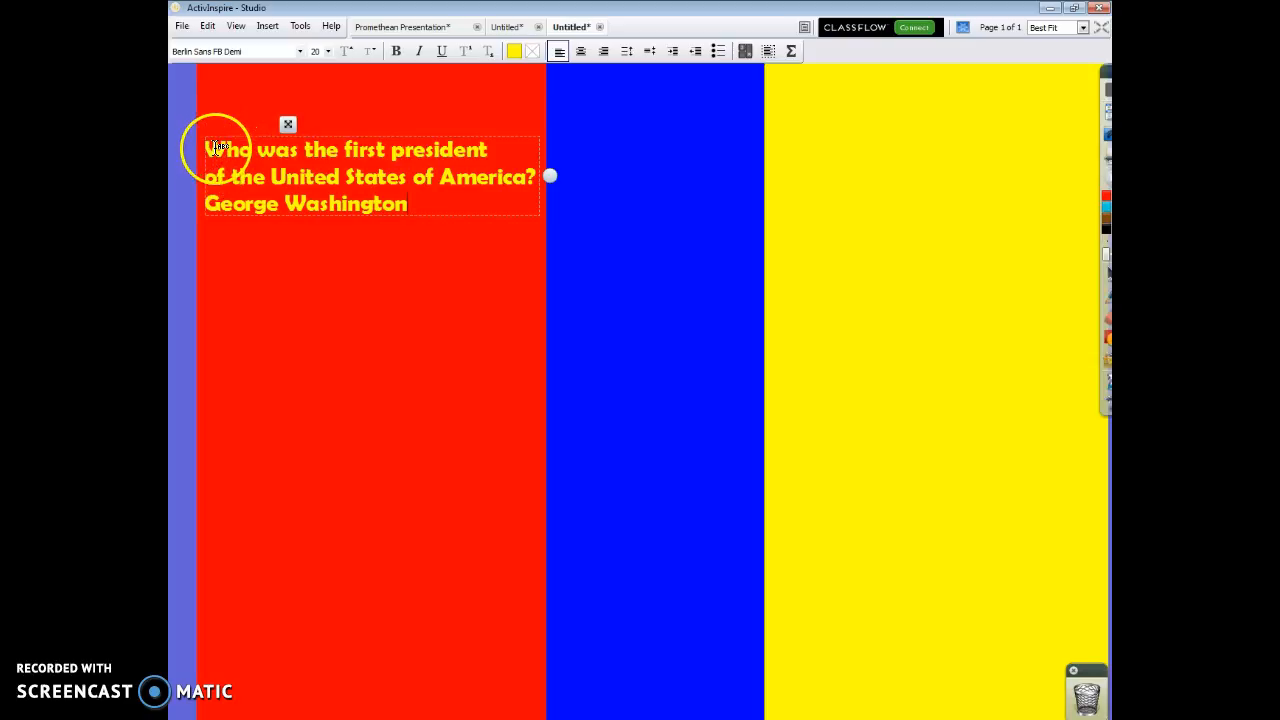
Color the answer line "George Washington" red to match the rectangle behind it, and finish editing the text.
drag(214, 149, 364, 158)
click(353, 184)
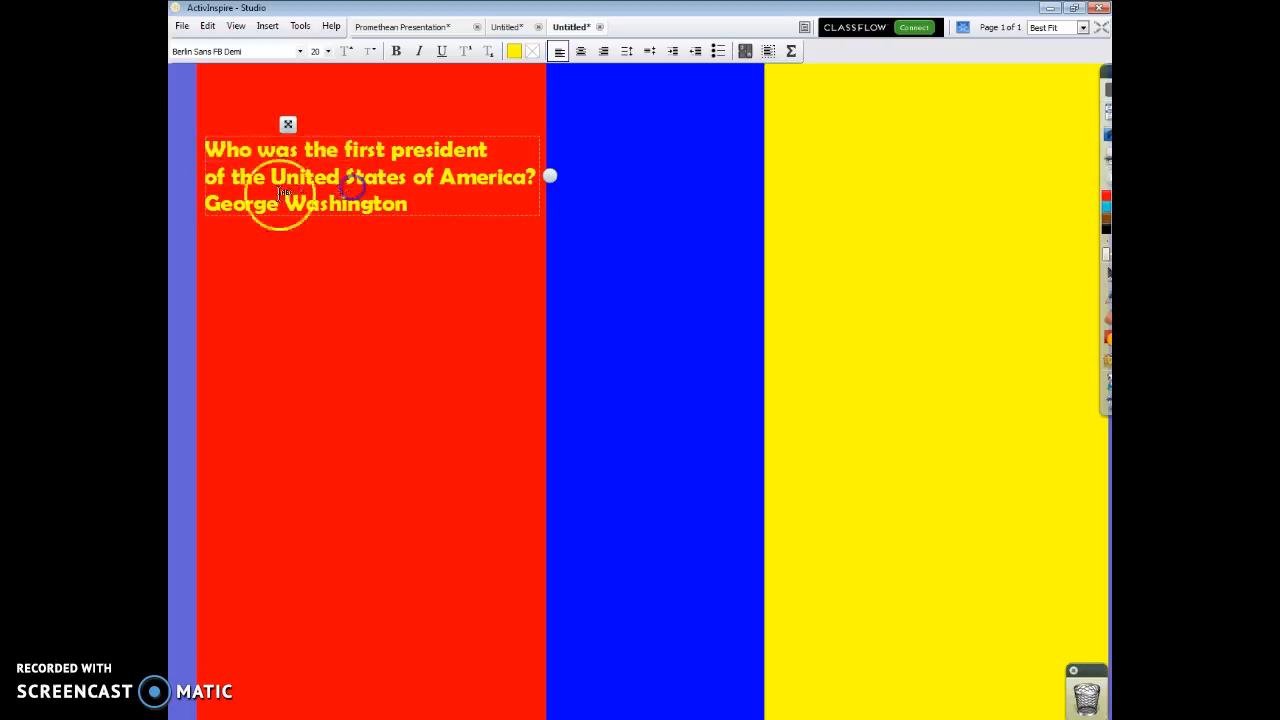
drag(206, 204, 412, 207)
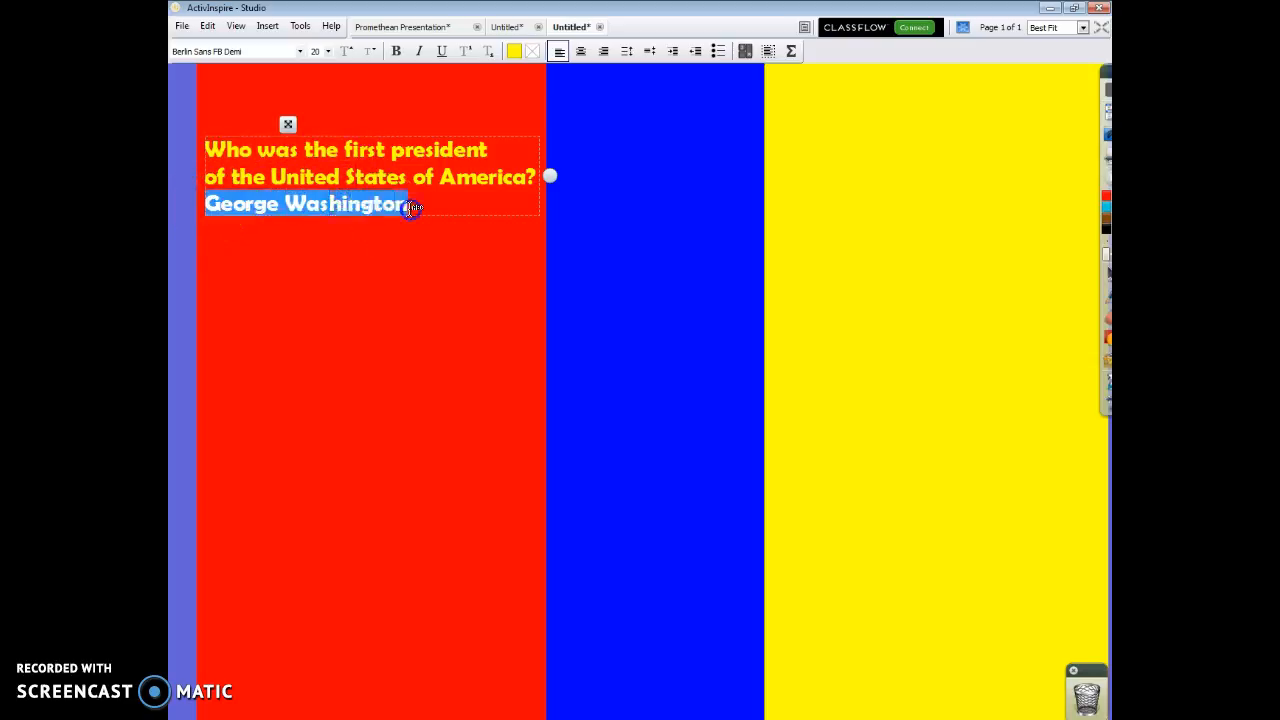
click(513, 52)
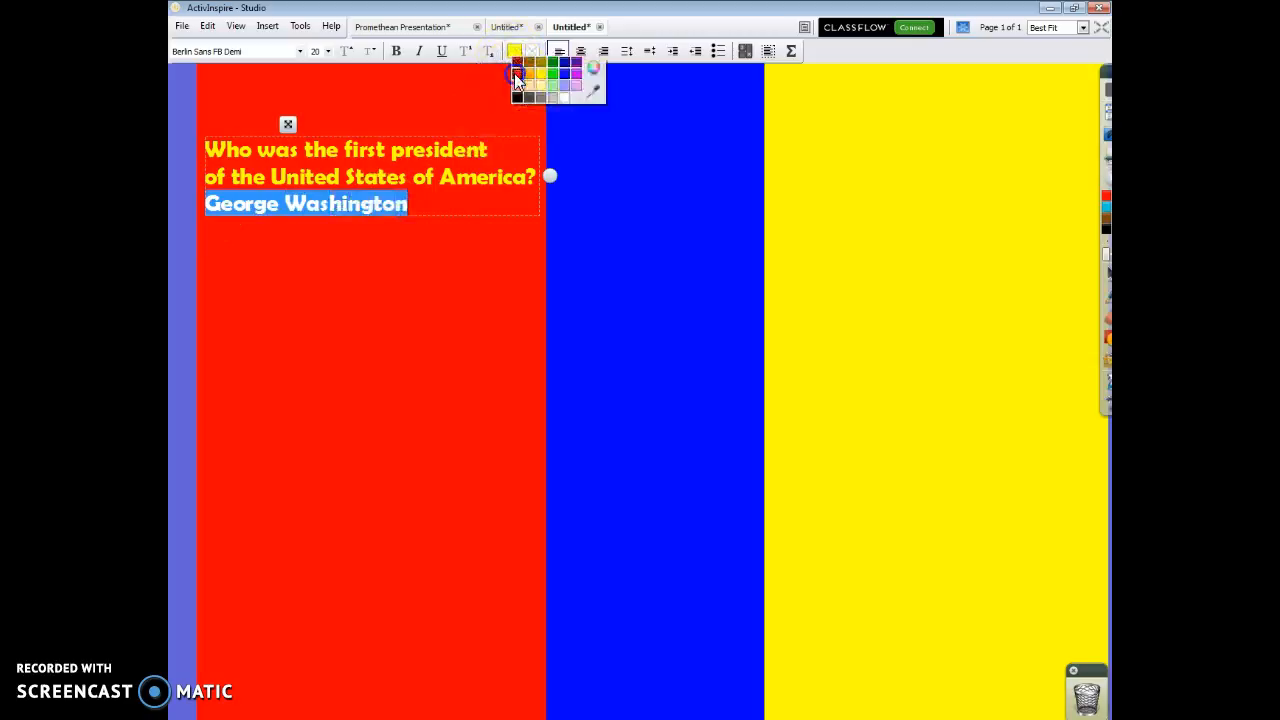
click(516, 77)
click(468, 250)
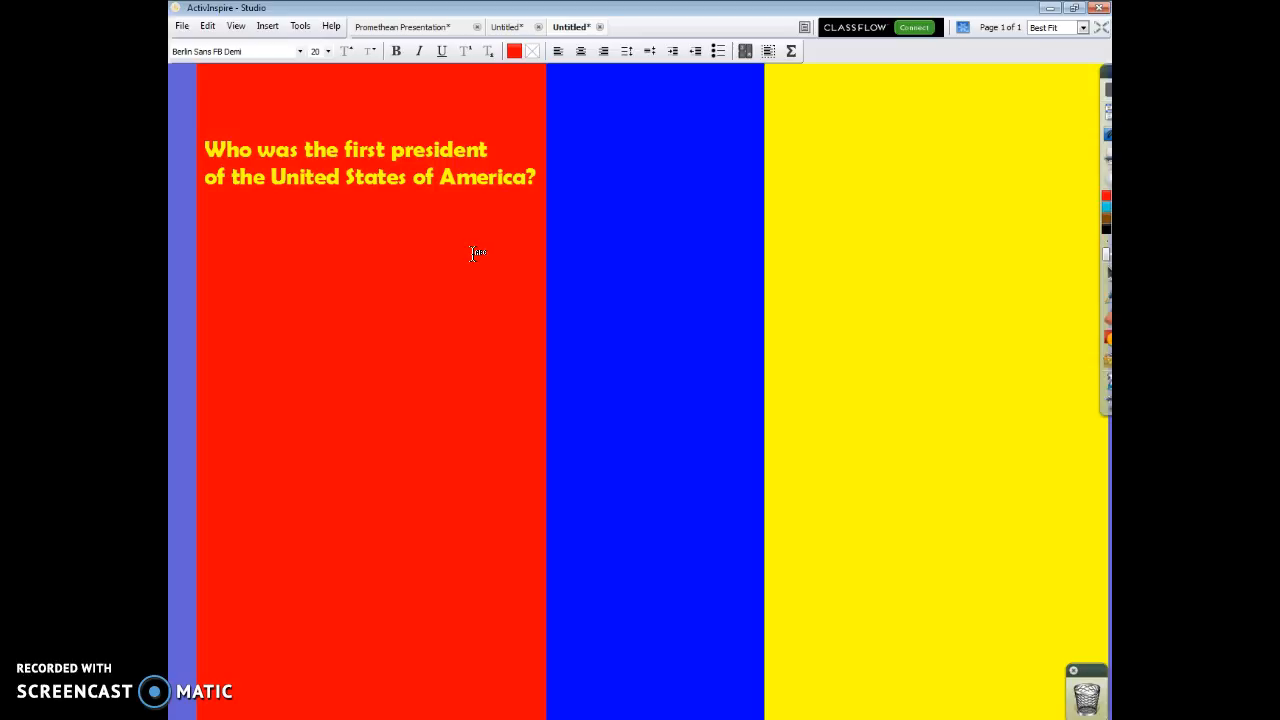
click(475, 252)
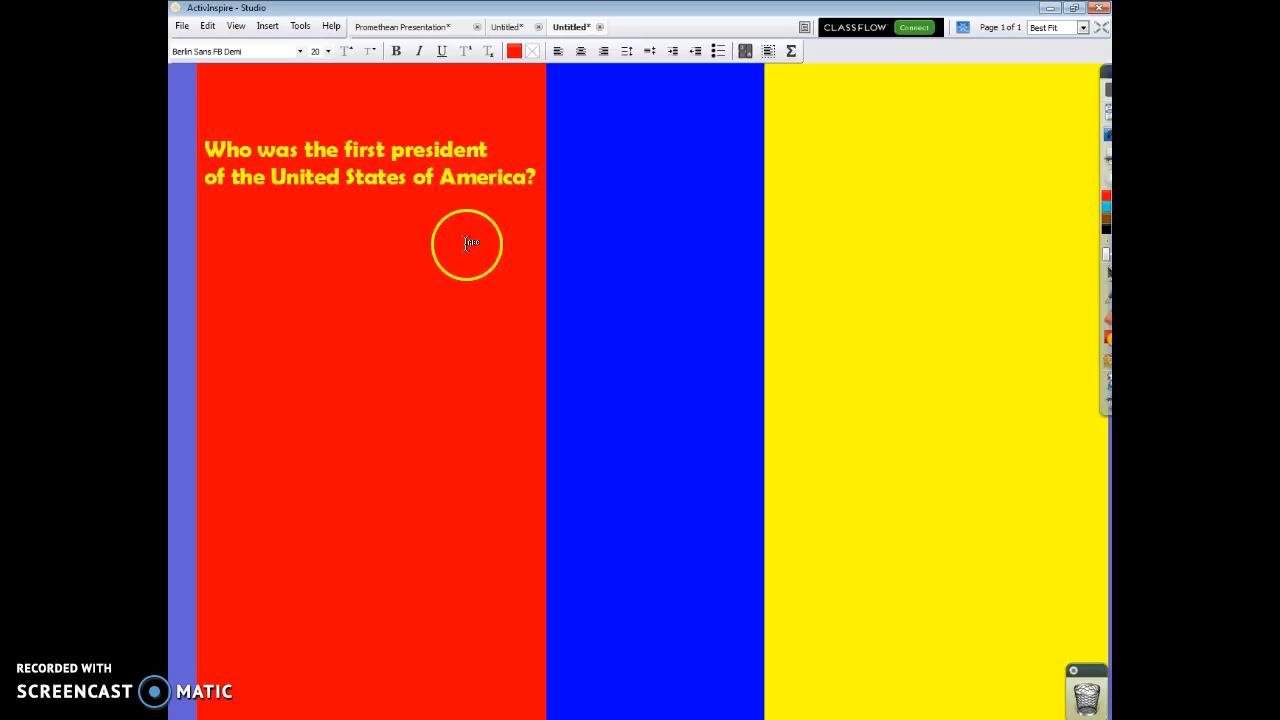
Open the Property Browser for the flipchart page.
click(234, 27)
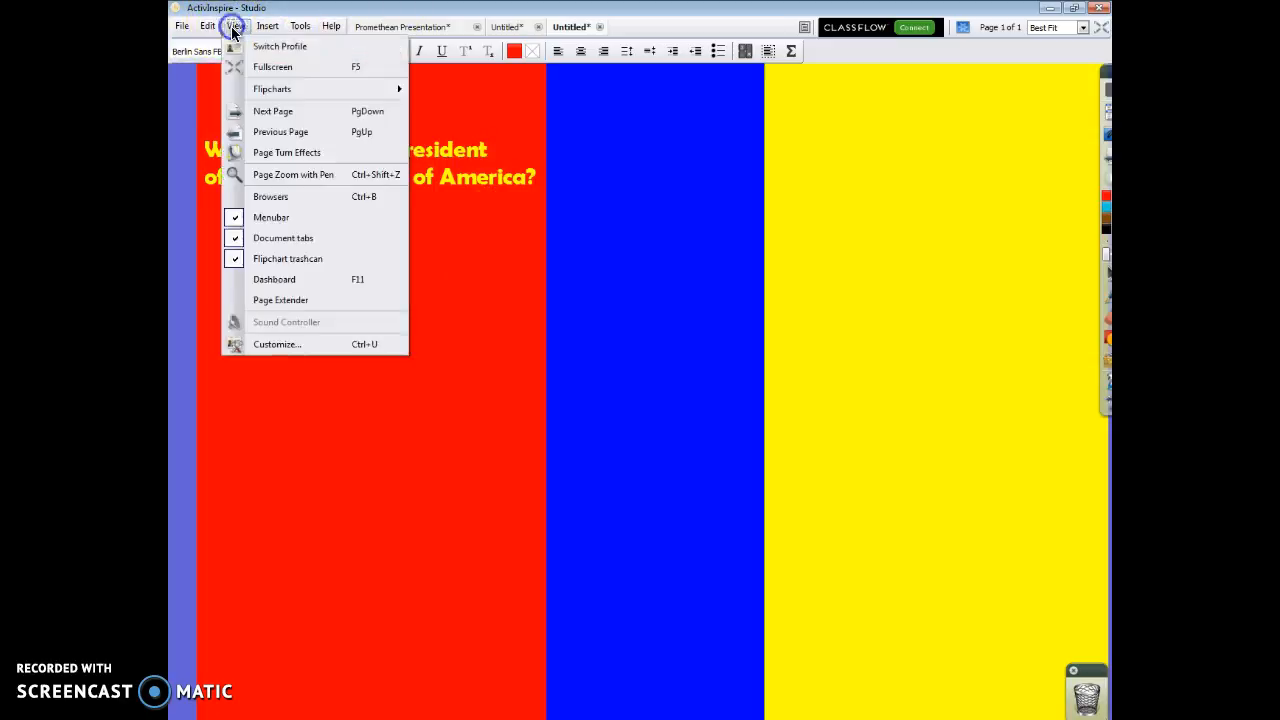
click(266, 196)
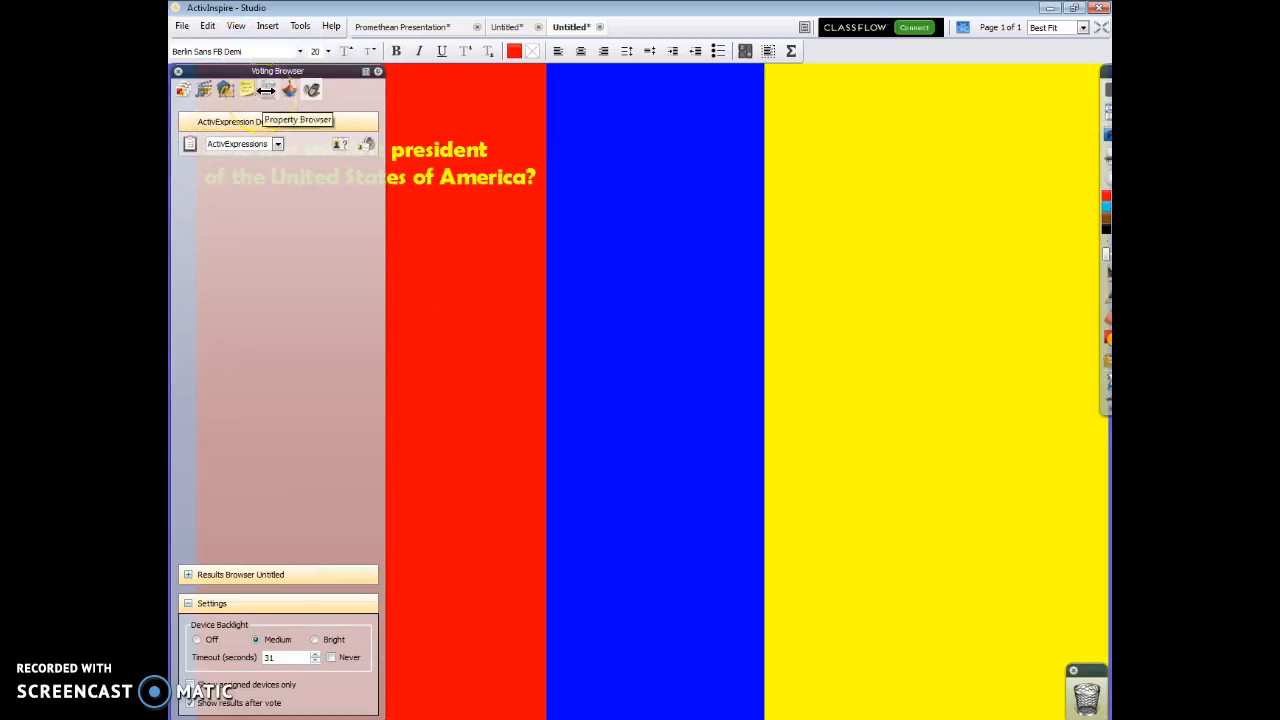
click(266, 90)
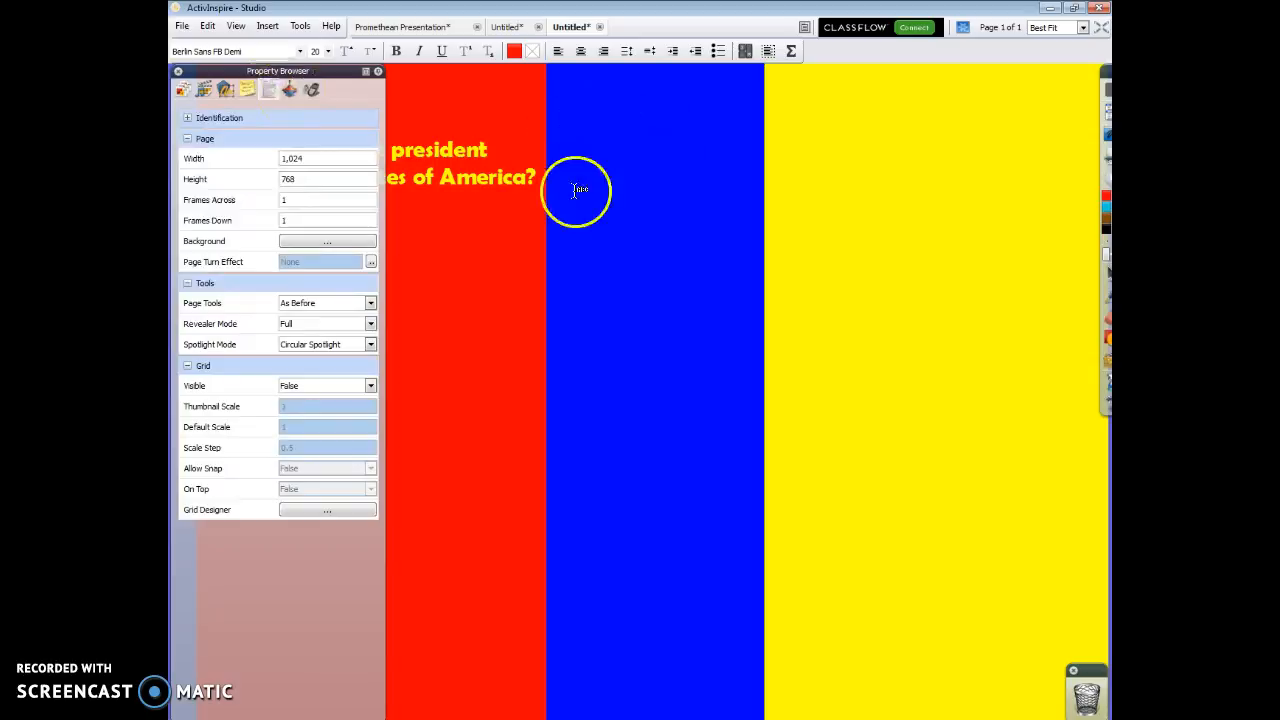
Examine the object properties of the question text, the red rectangle and the blue rectangle, including their Restrictors settings.
mouse_move(1056, 346)
click(1058, 277)
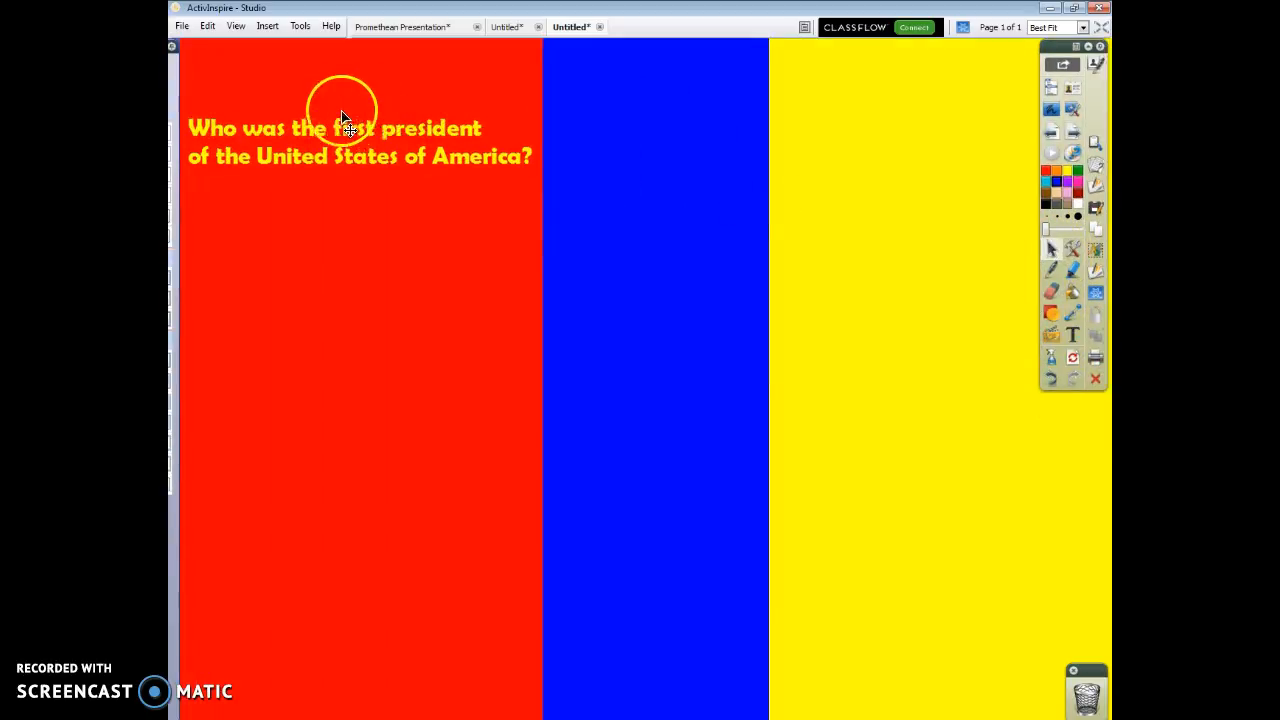
click(345, 147)
mouse_move(171, 82)
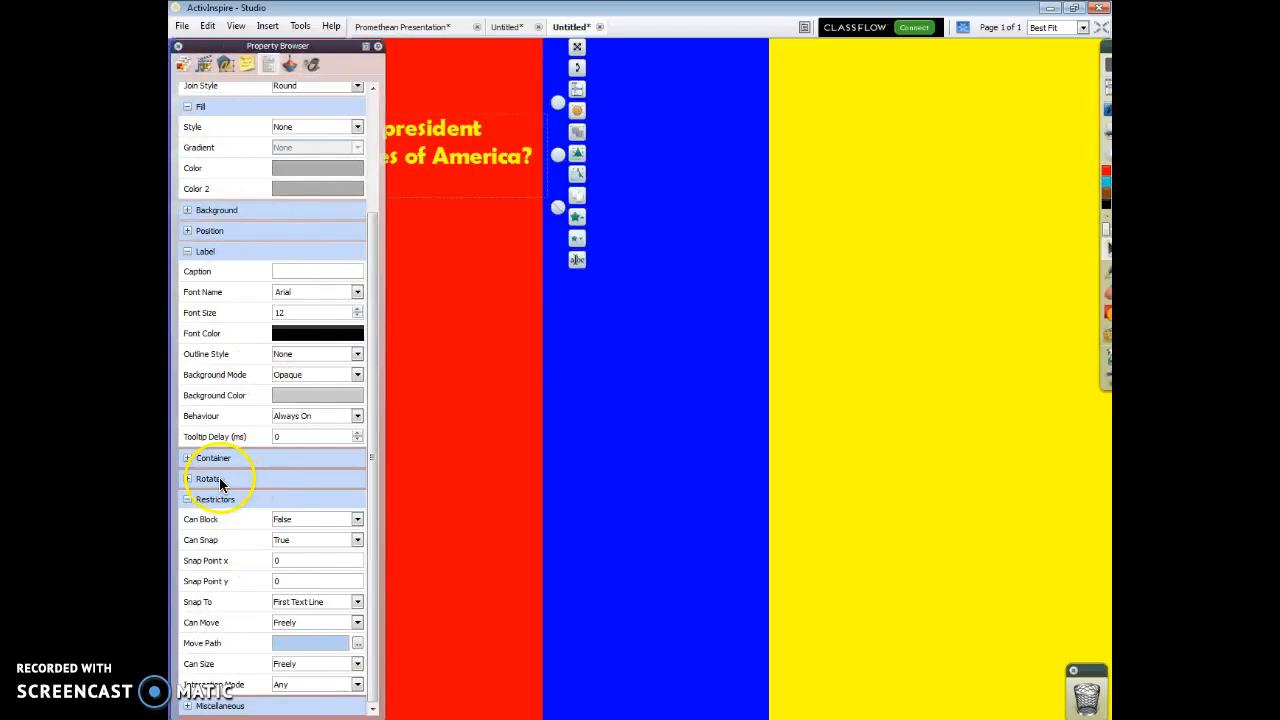
click(443, 466)
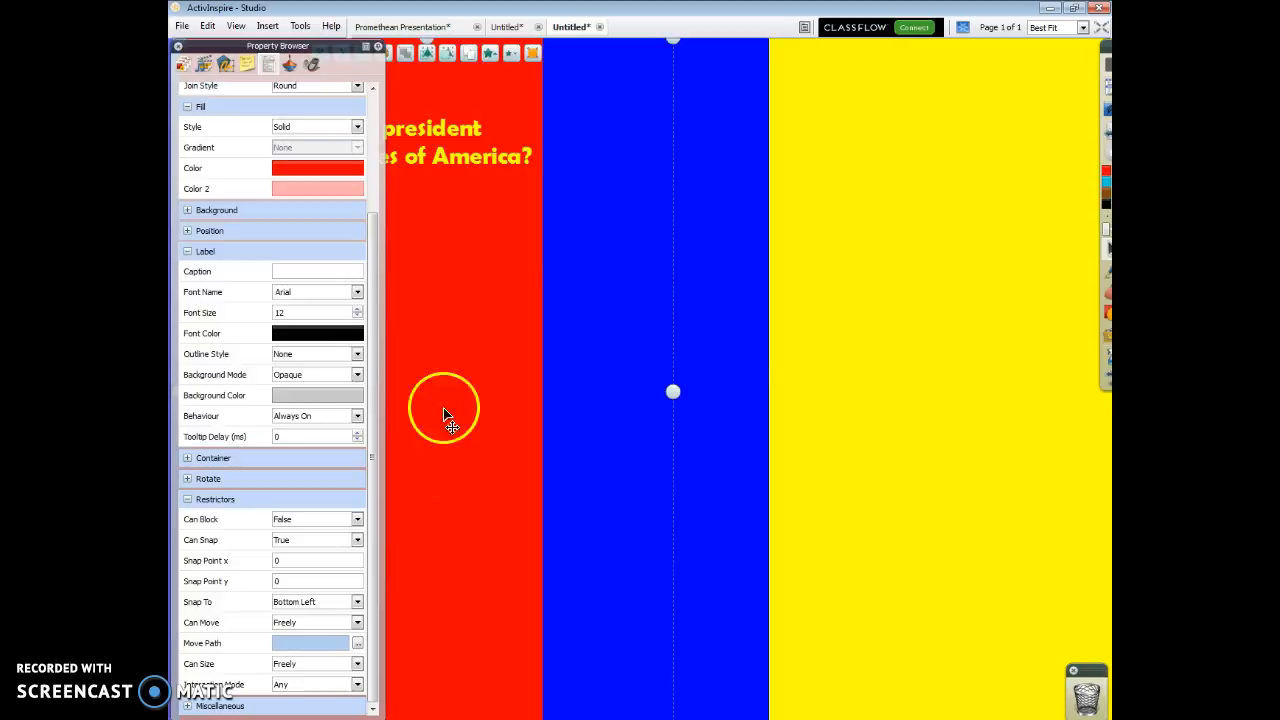
click(766, 344)
mouse_move(172, 430)
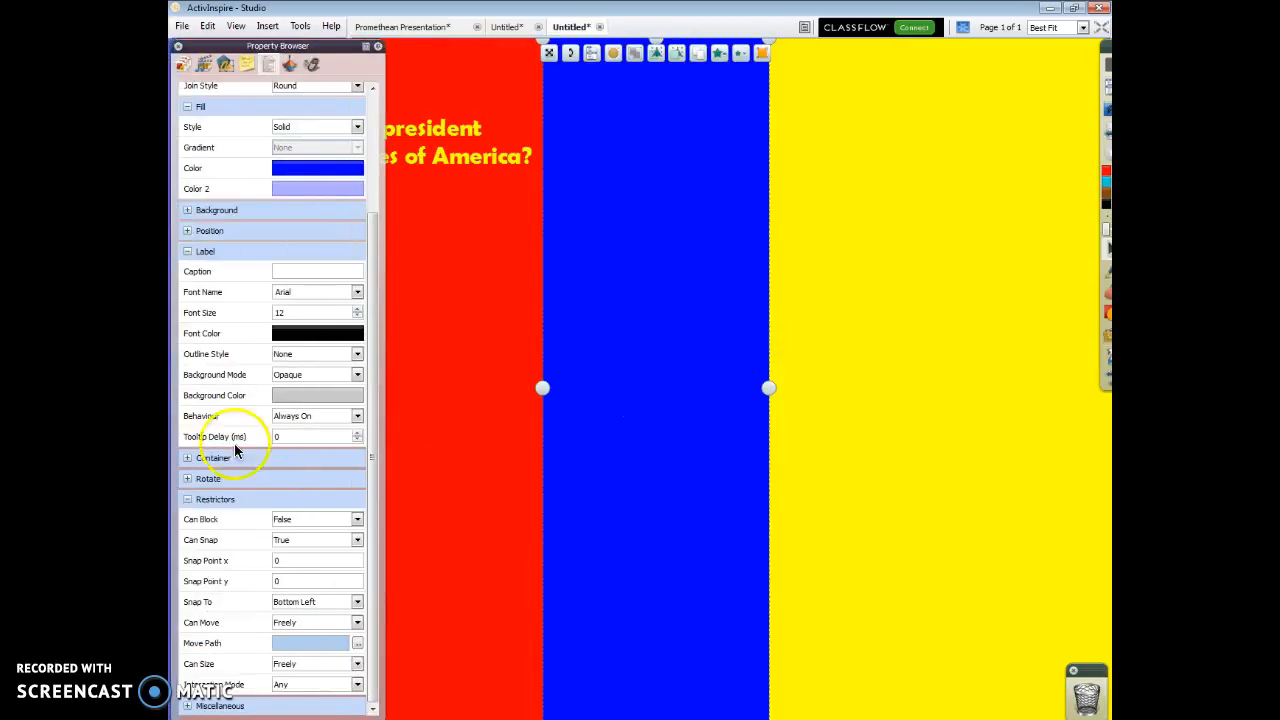
mouse_move(1105, 340)
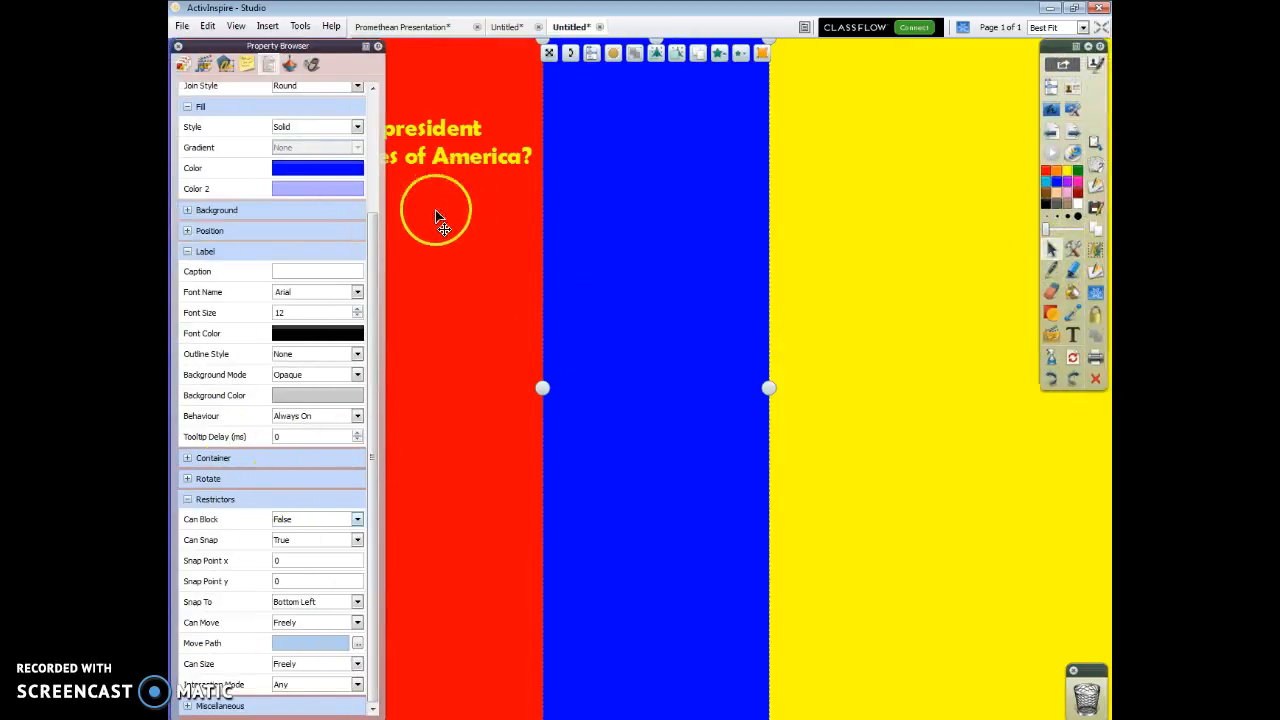
Restrict the question text's movement by setting its Can Move property to Horizontally, and put the Property Browser away.
click(448, 162)
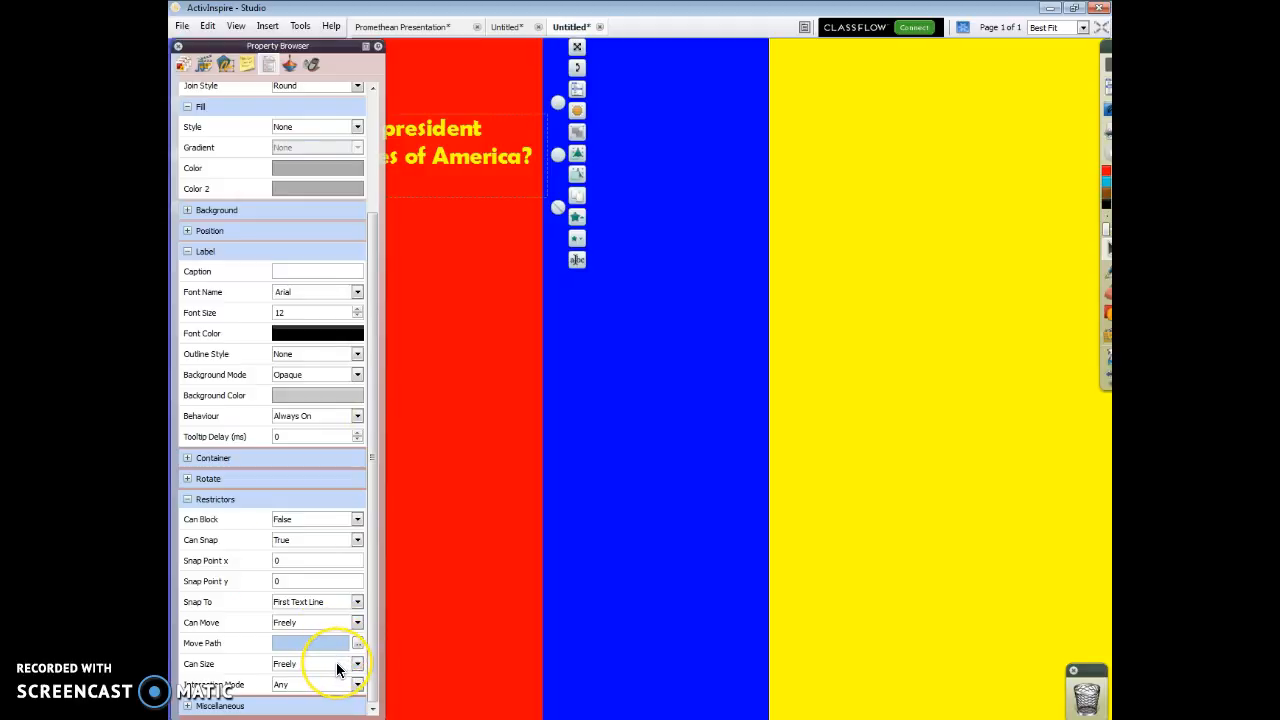
click(357, 622)
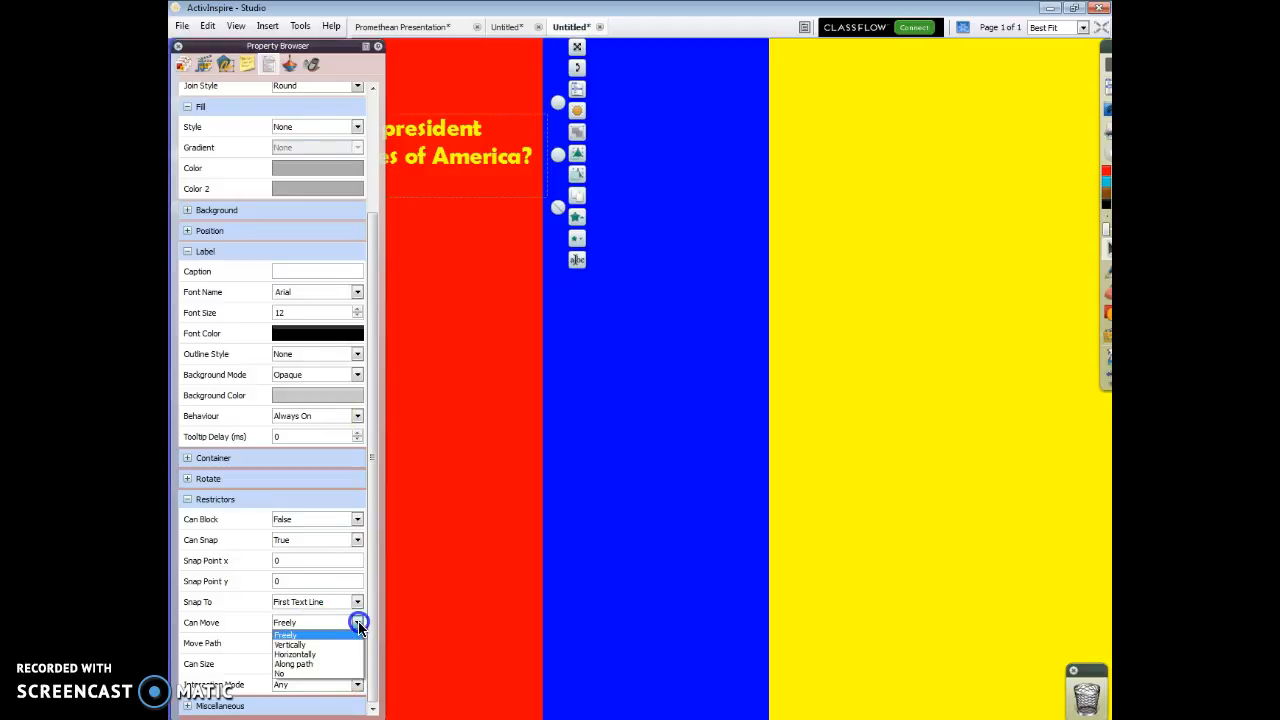
click(320, 655)
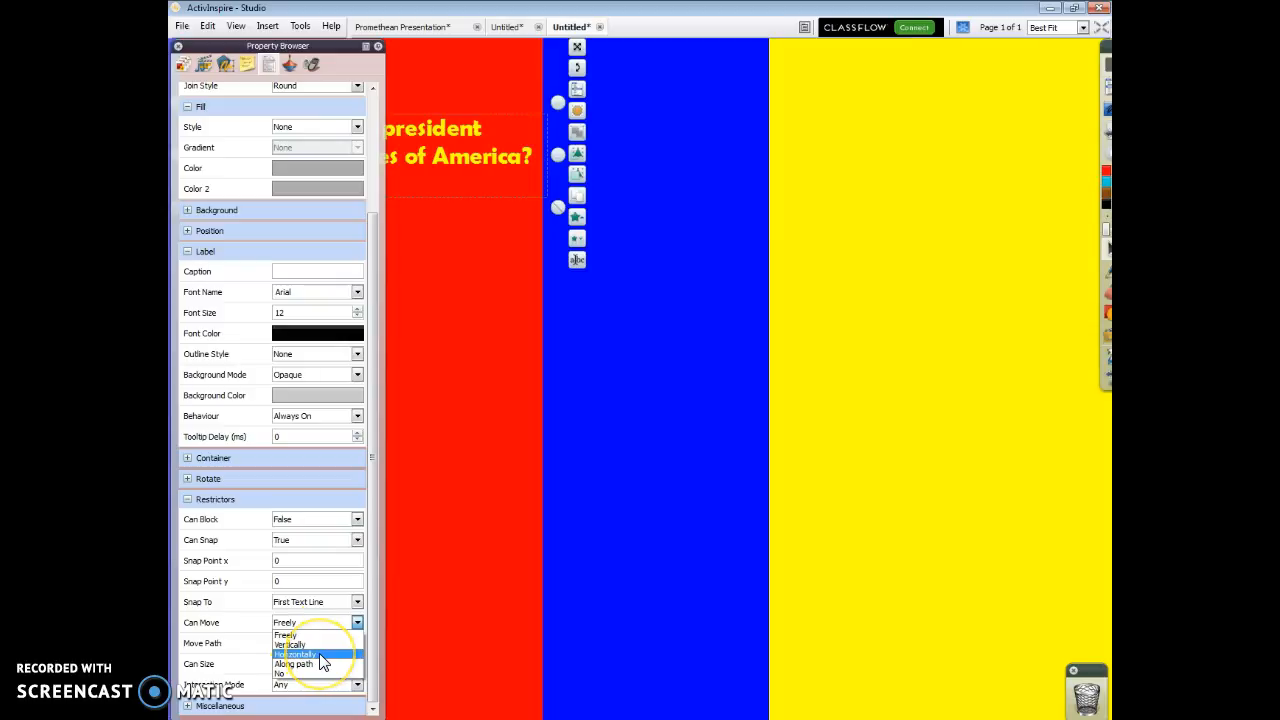
click(320, 655)
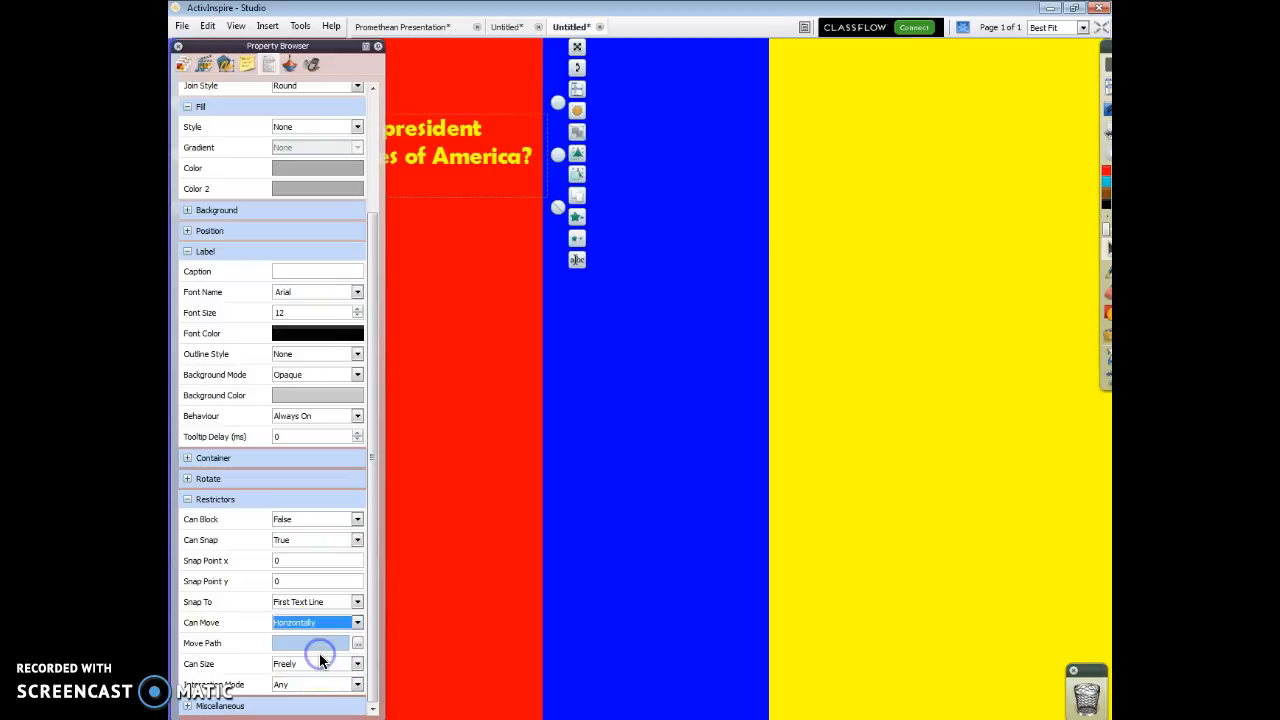
click(378, 49)
click(378, 49)
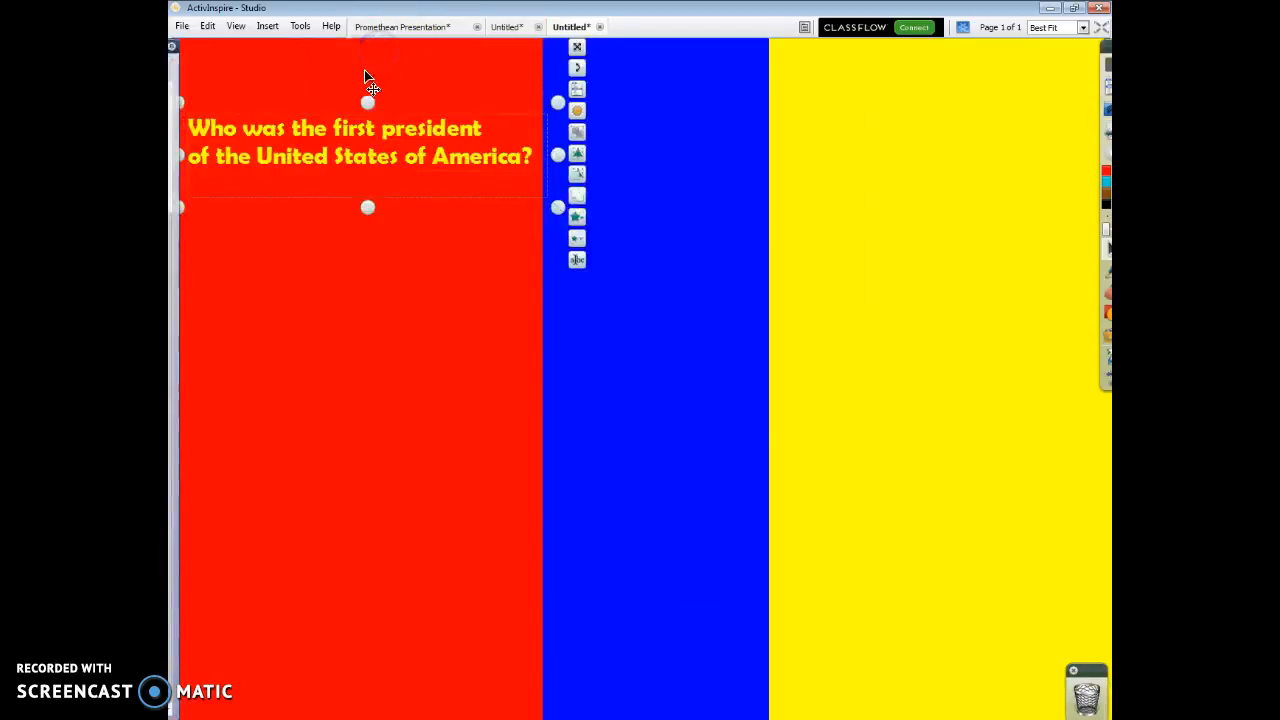
Test the horizontal restriction by moving the question text toward the blue rectangle and back onto the red one.
click(429, 234)
drag(362, 142, 334, 155)
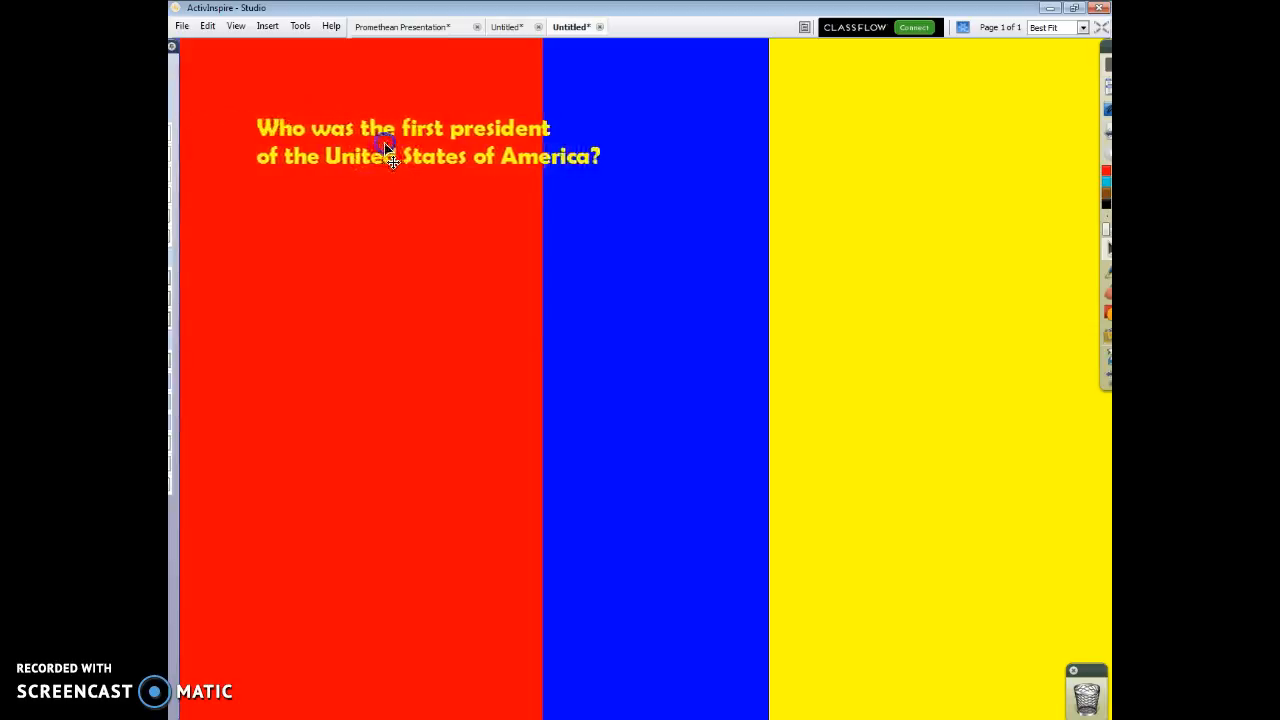
drag(452, 178, 388, 106)
drag(448, 138, 295, 160)
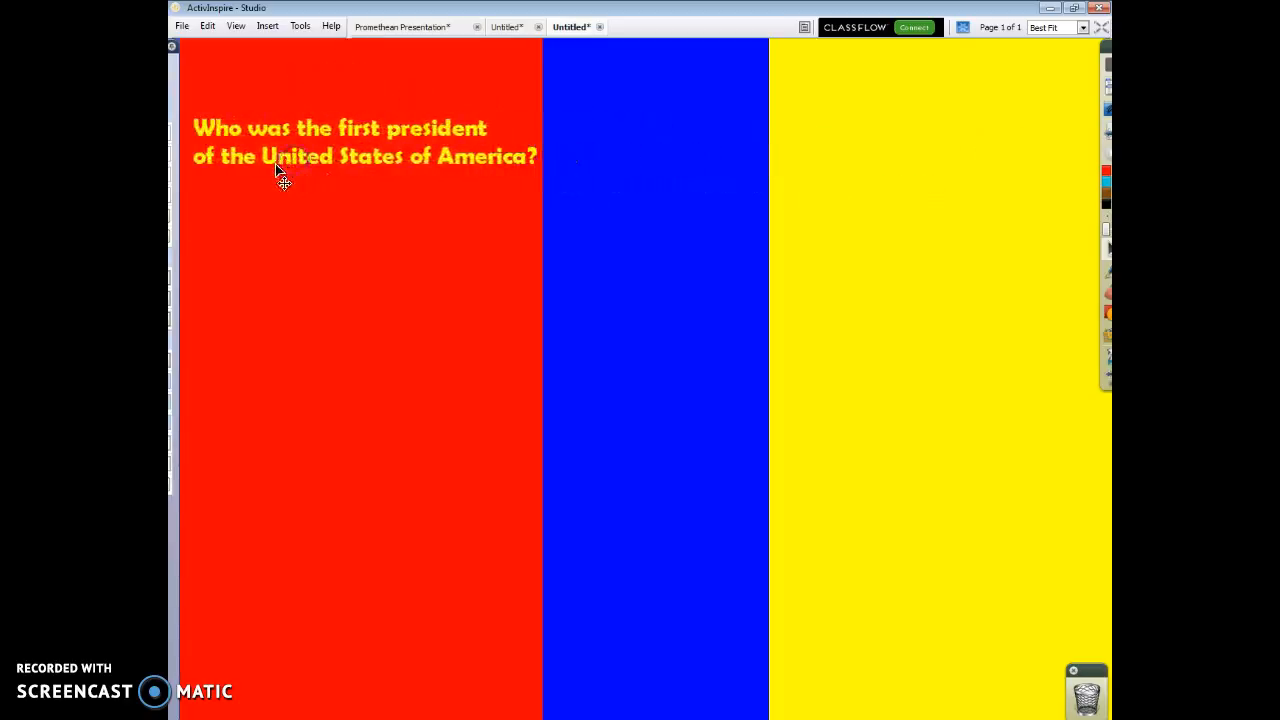
In the Object Browser, identify the shapes and move the blue rectangle (Shape4) from the Middle Layer to the Top Layer.
click(180, 110)
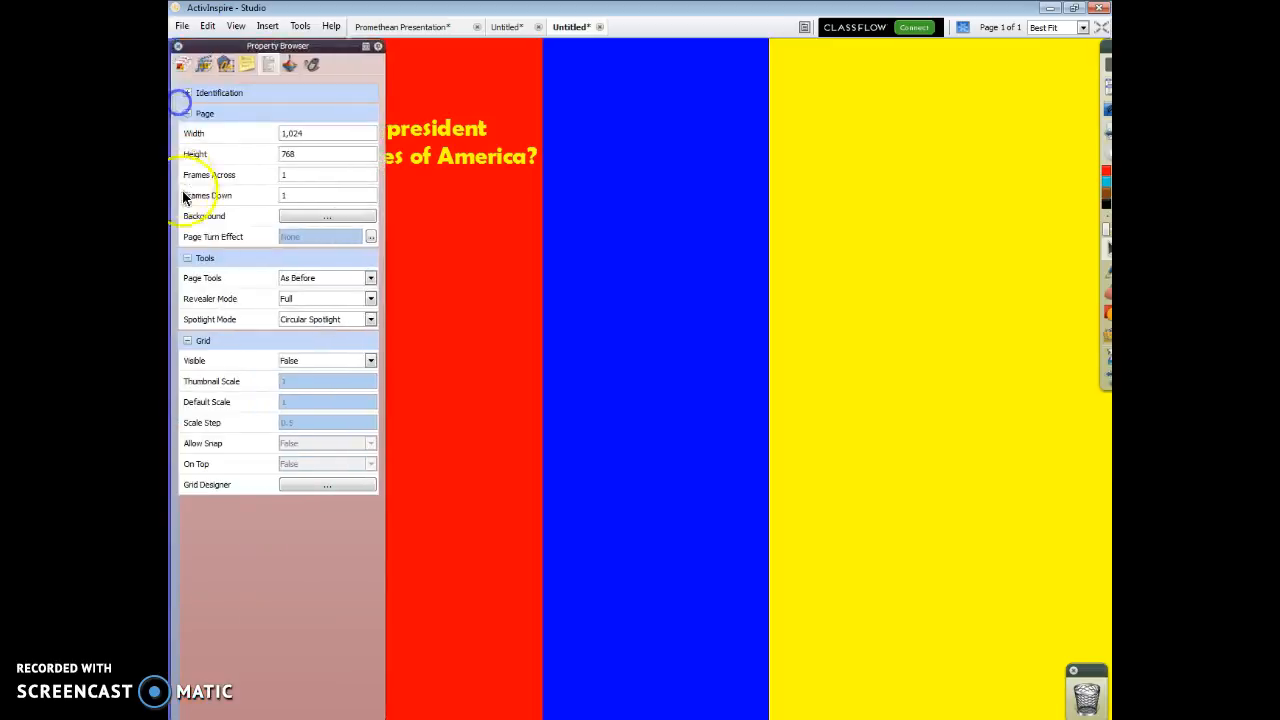
click(225, 62)
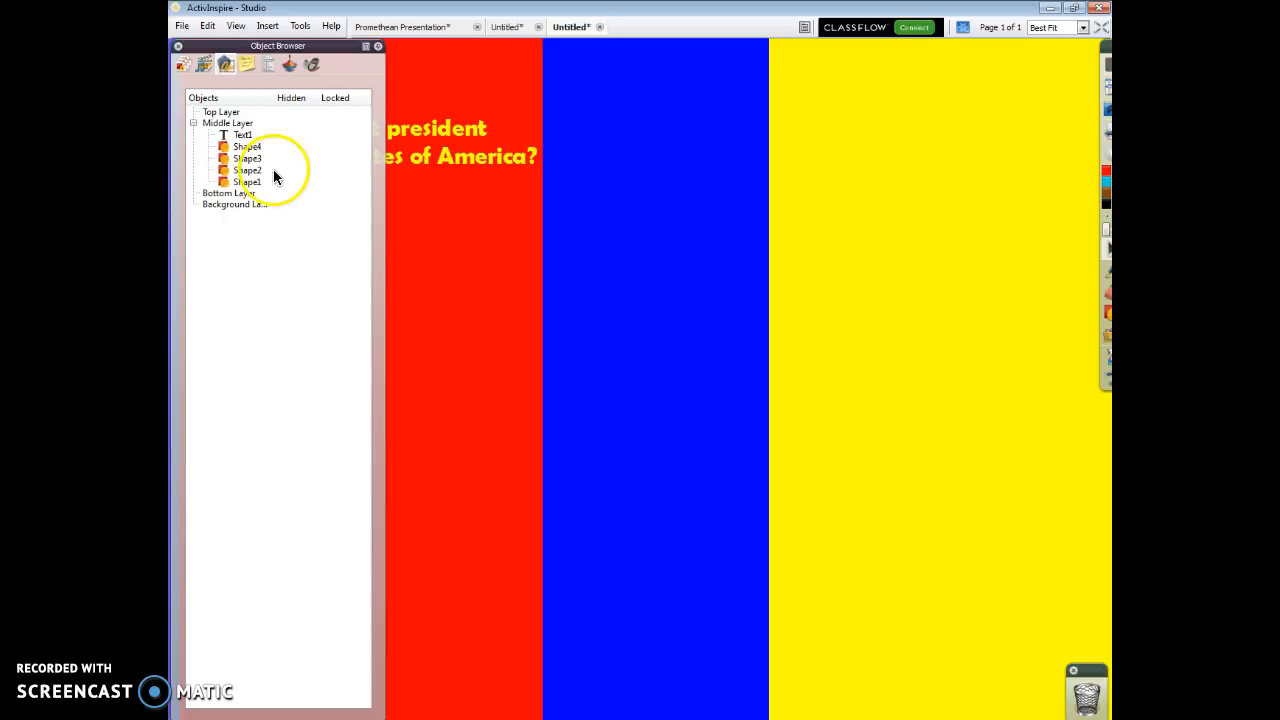
click(249, 182)
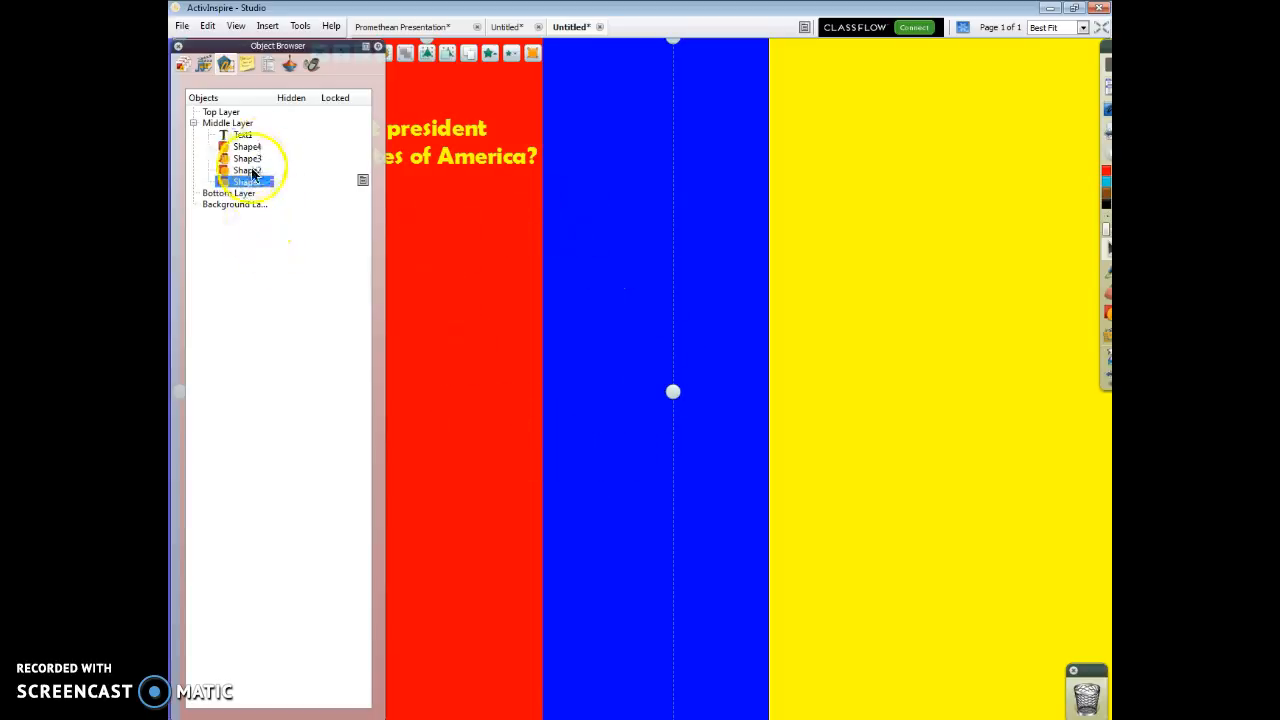
click(252, 170)
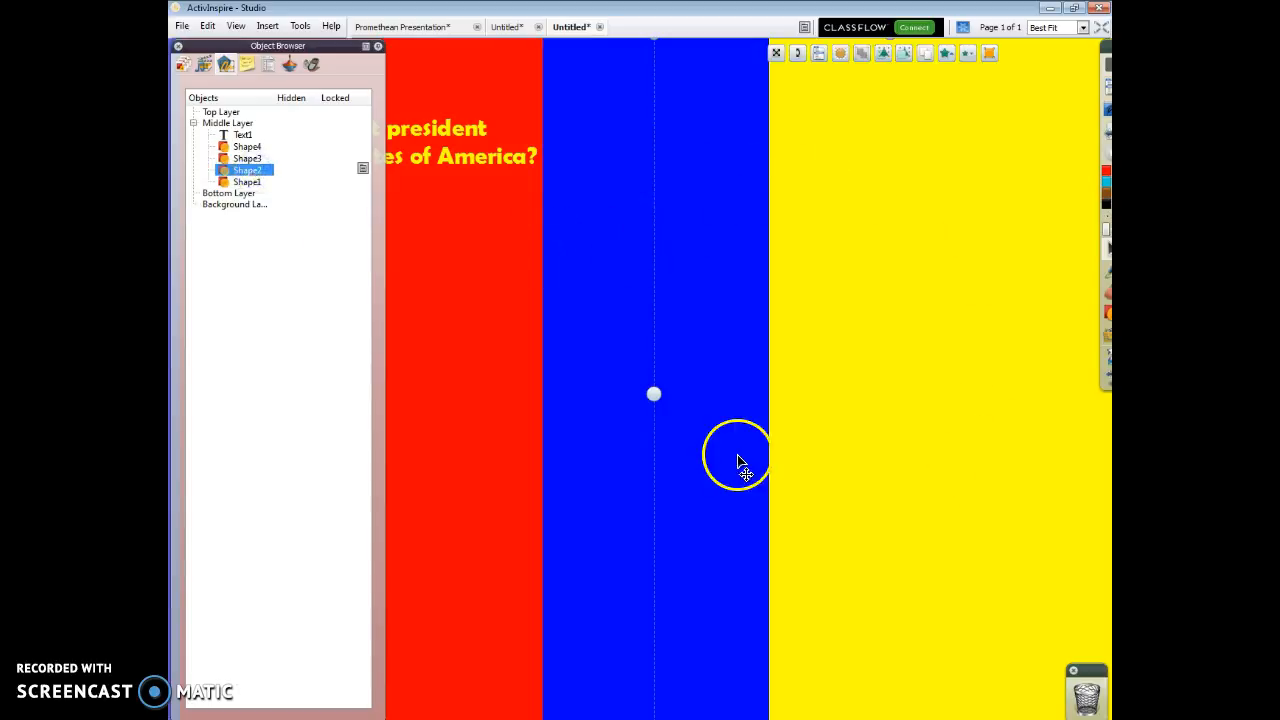
click(240, 159)
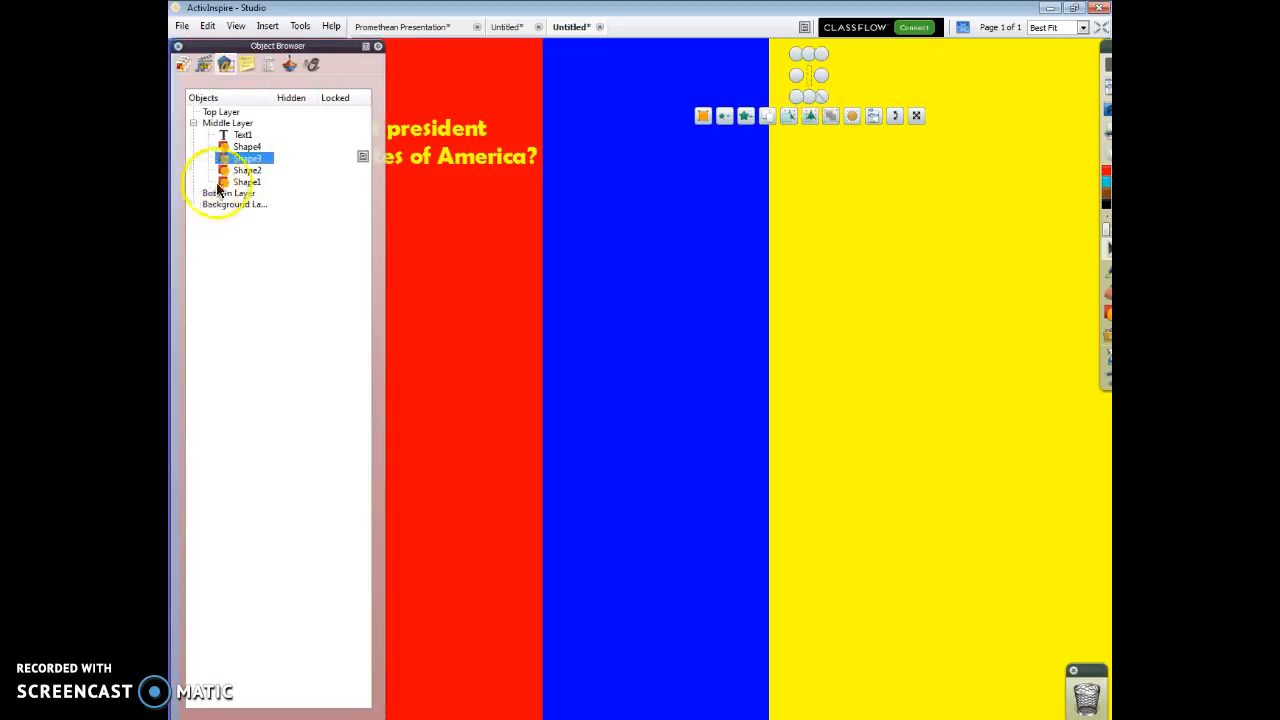
click(240, 147)
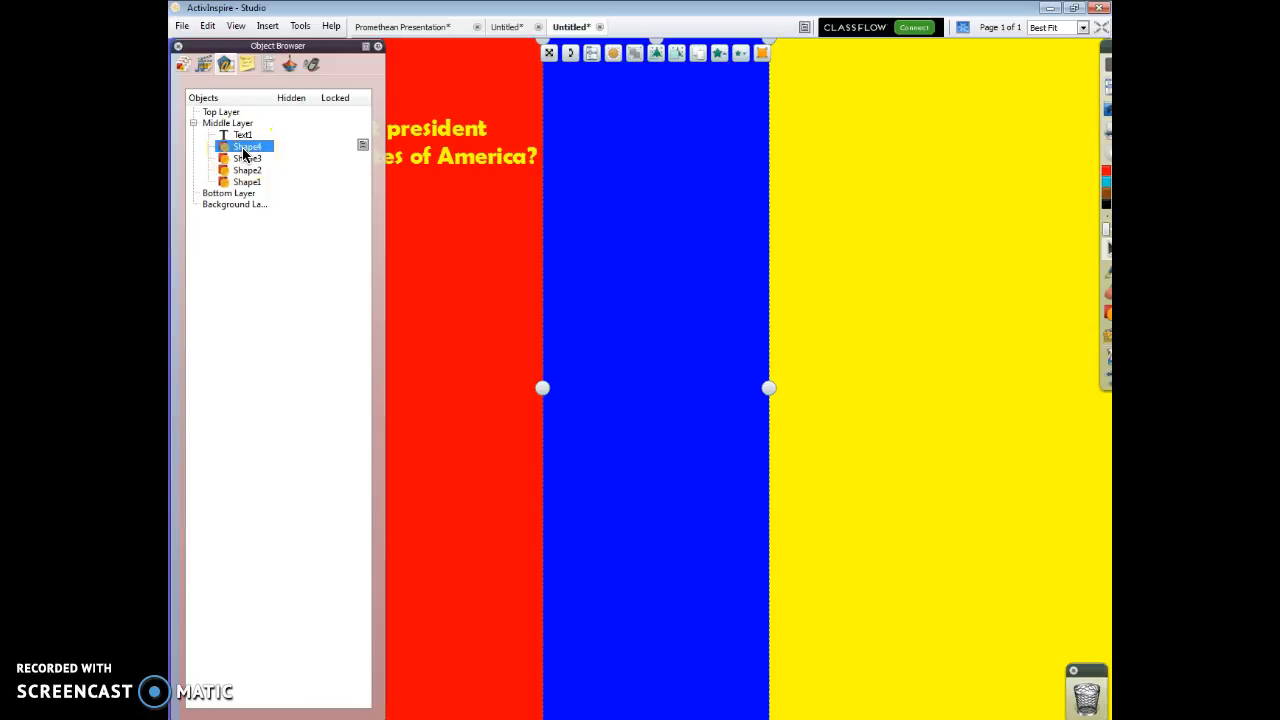
drag(251, 151, 236, 118)
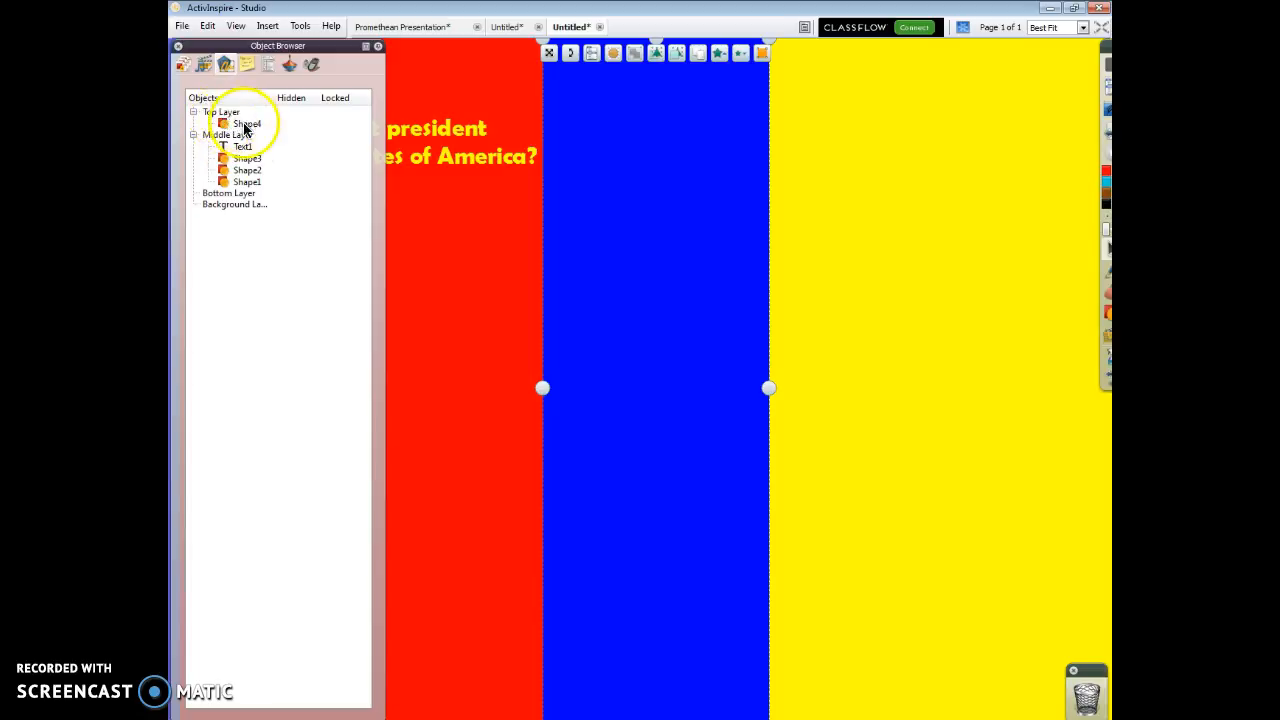
click(379, 47)
click(379, 47)
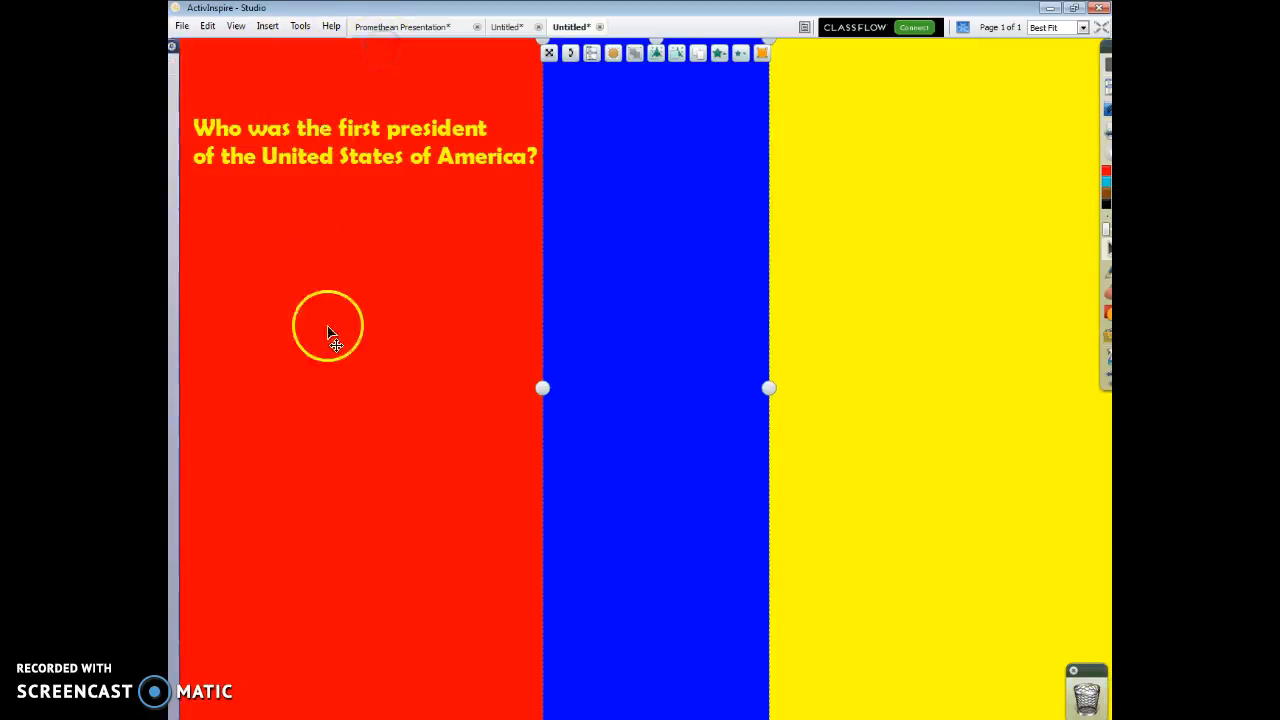
Test the layering by sliding the question text horizontally behind the blue rectangle and back onto the red one.
click(307, 146)
drag(307, 146, 199, 127)
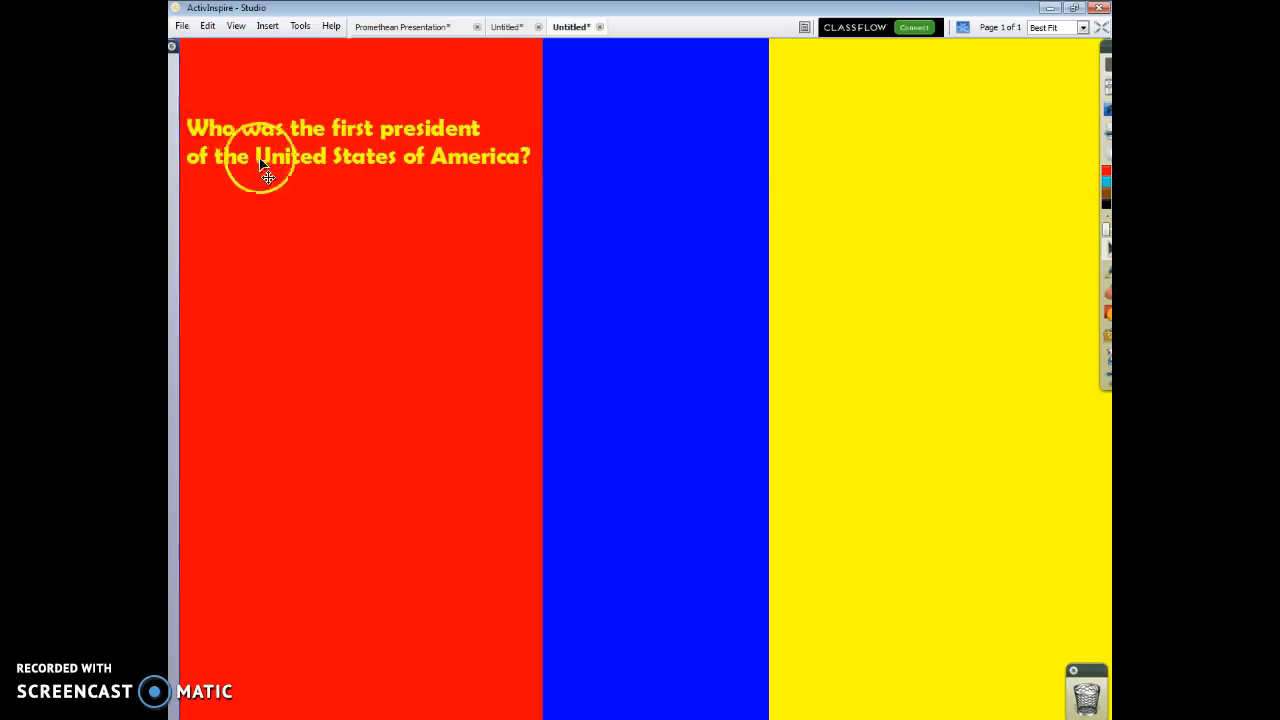
mouse_move(277, 157)
mouse_down()
mouse_move(937, 137)
mouse_move(600, 166)
mouse_move(287, 137)
mouse_move(271, 166)
mouse_move(731, 149)
mouse_move(280, 175)
mouse_up()
Select the blue rectangle (Shape4) and shift it slightly toward the yellow rectangle.
mouse_move(173, 238)
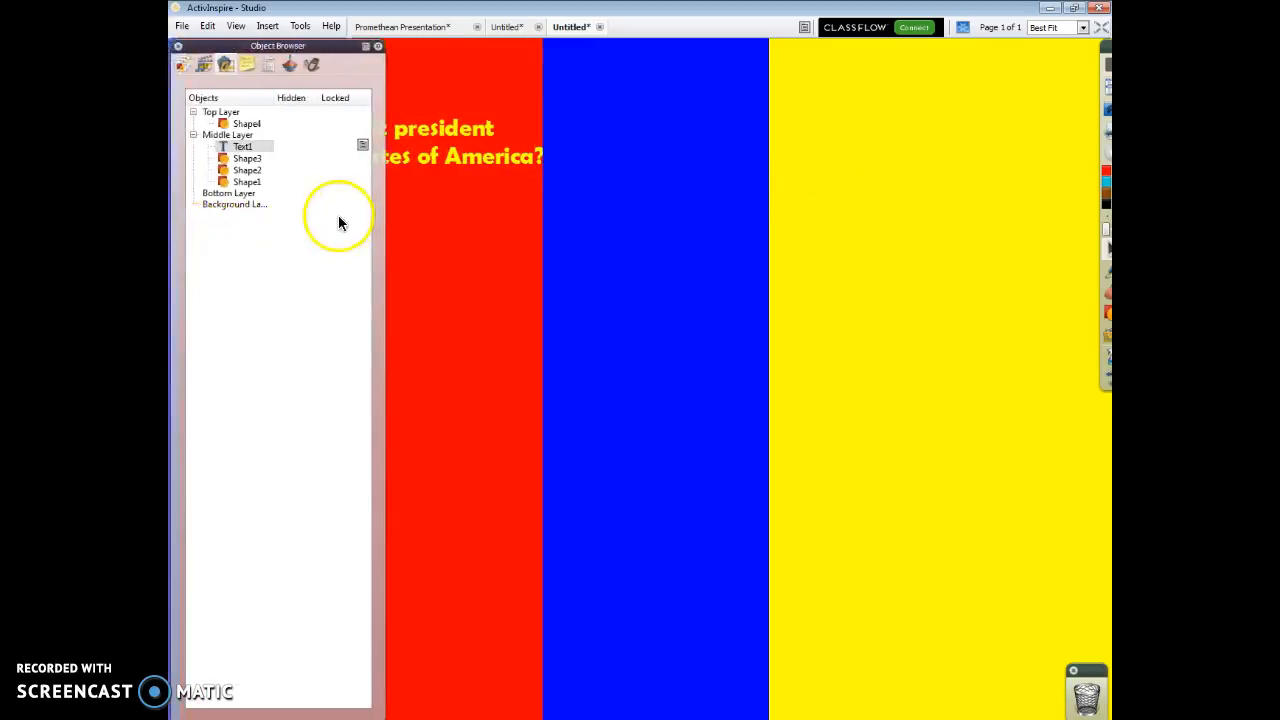
click(252, 160)
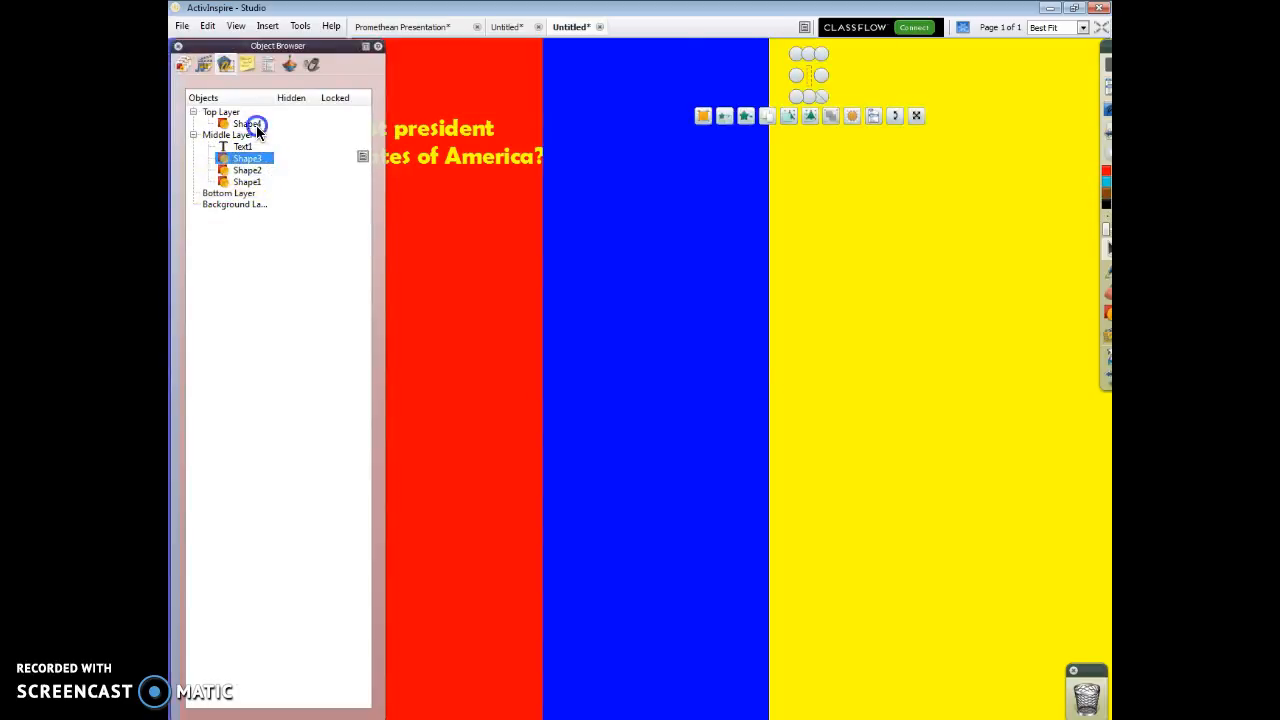
click(257, 125)
click(361, 124)
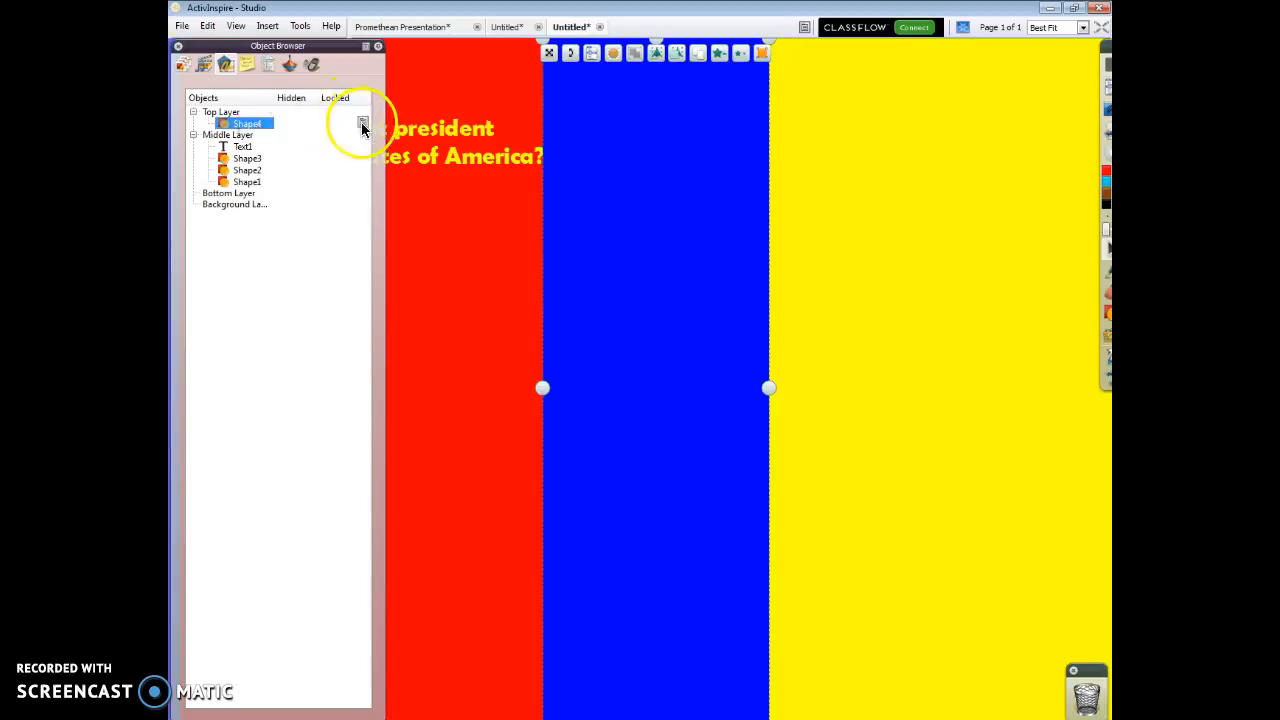
mouse_move(1103, 332)
drag(574, 137, 614, 186)
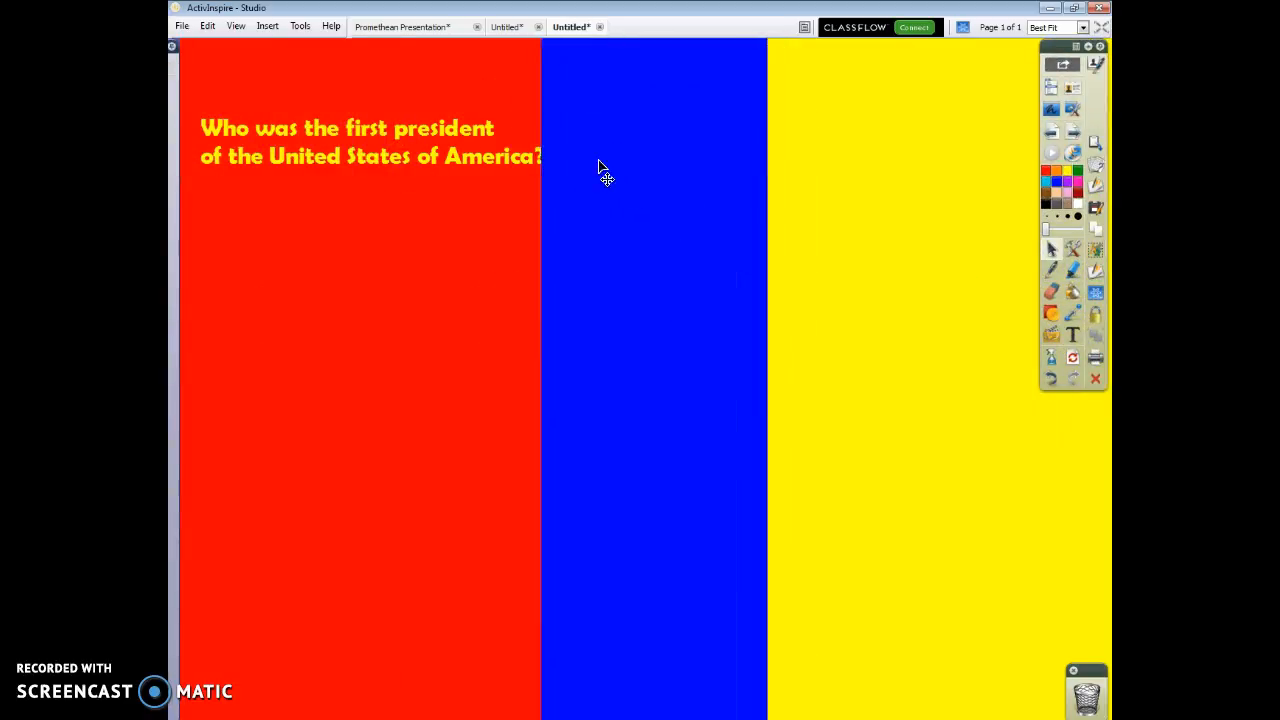
click(600, 171)
Lock the blue rectangle (Shape4) and the tiny stray shape (Shape3) from the Object Browser.
click(239, 156)
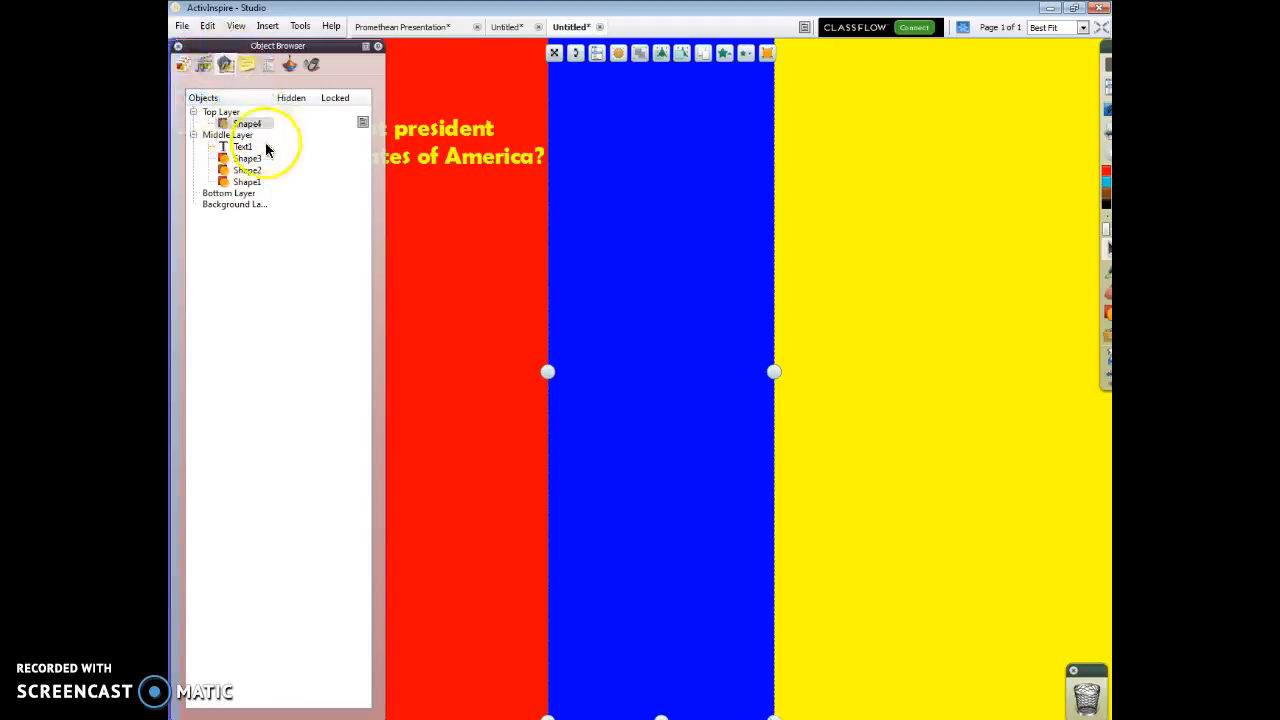
right_click(363, 123)
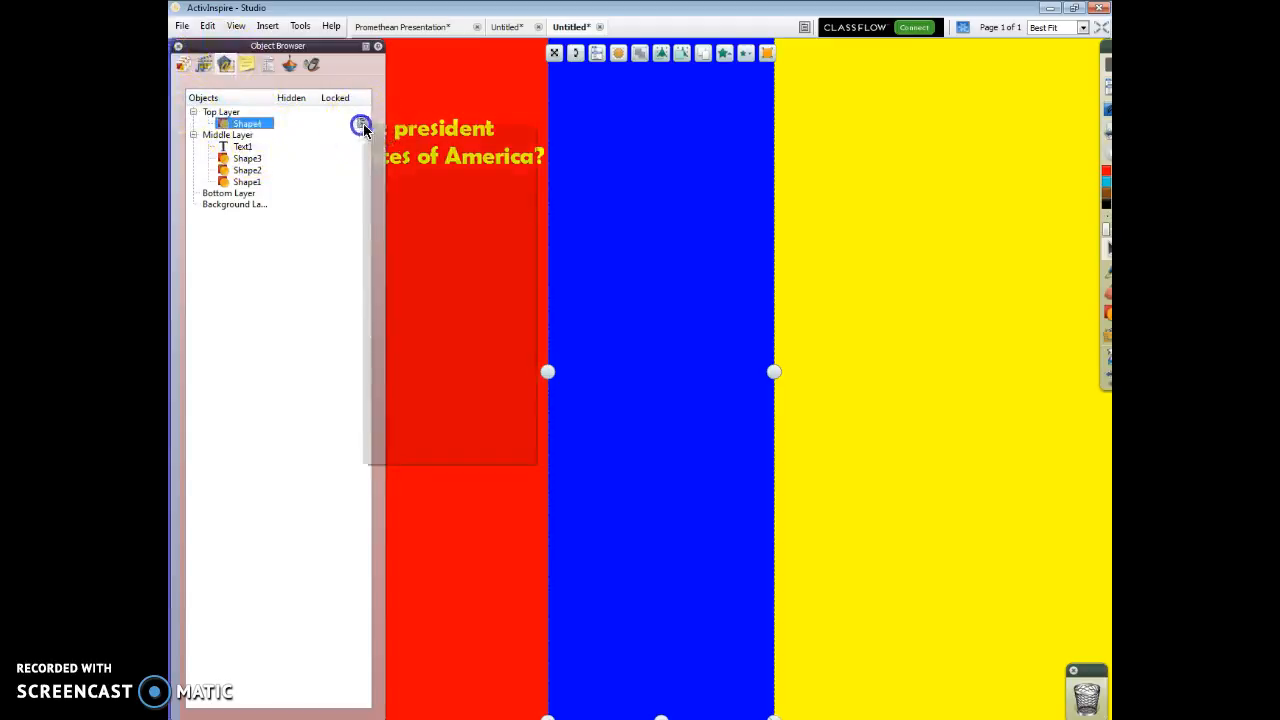
click(435, 393)
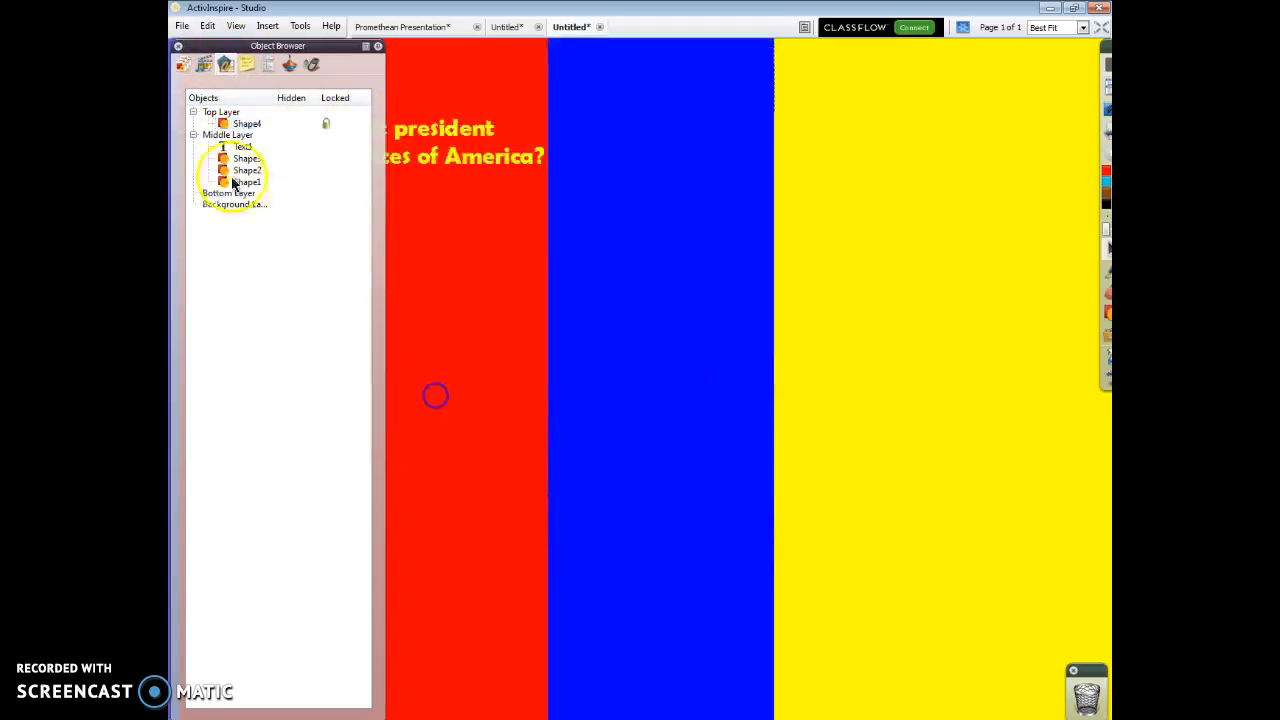
click(250, 159)
right_click(362, 157)
mouse_move(423, 383)
click(428, 425)
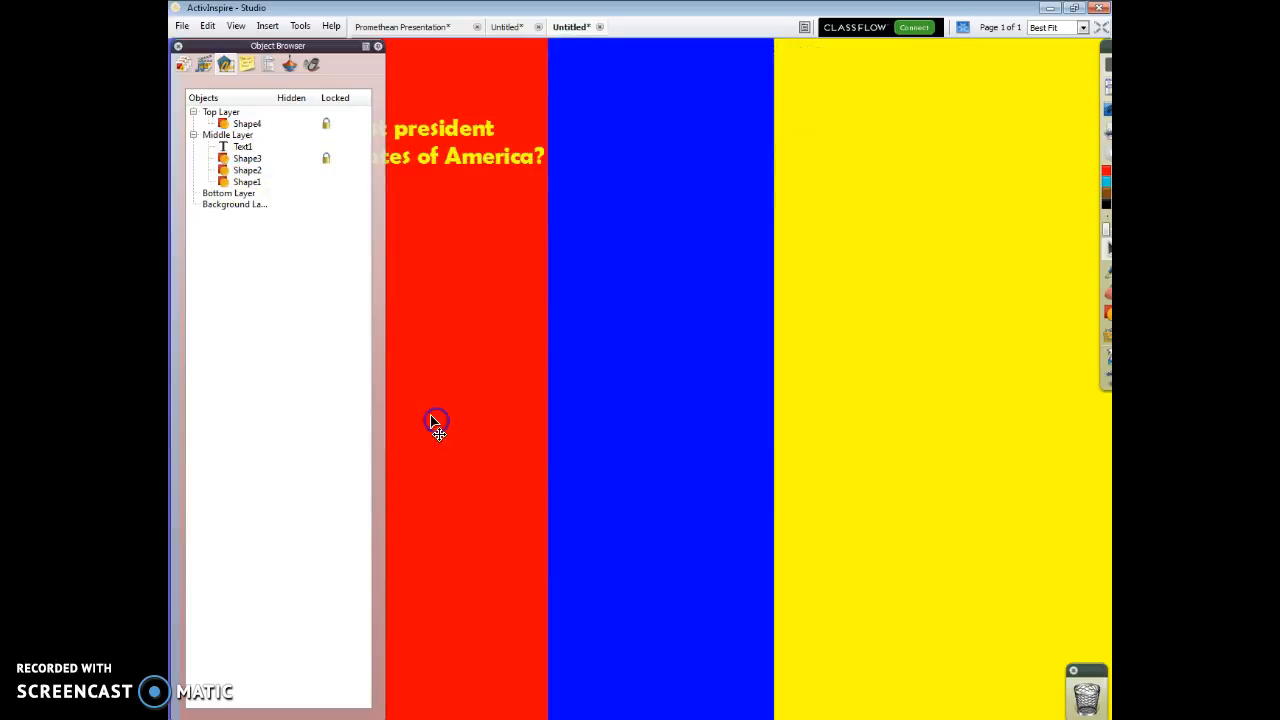
Lock the yellow rectangle (Shape2) and the red rectangle (Shape1) in the Middle Layer.
click(246, 171)
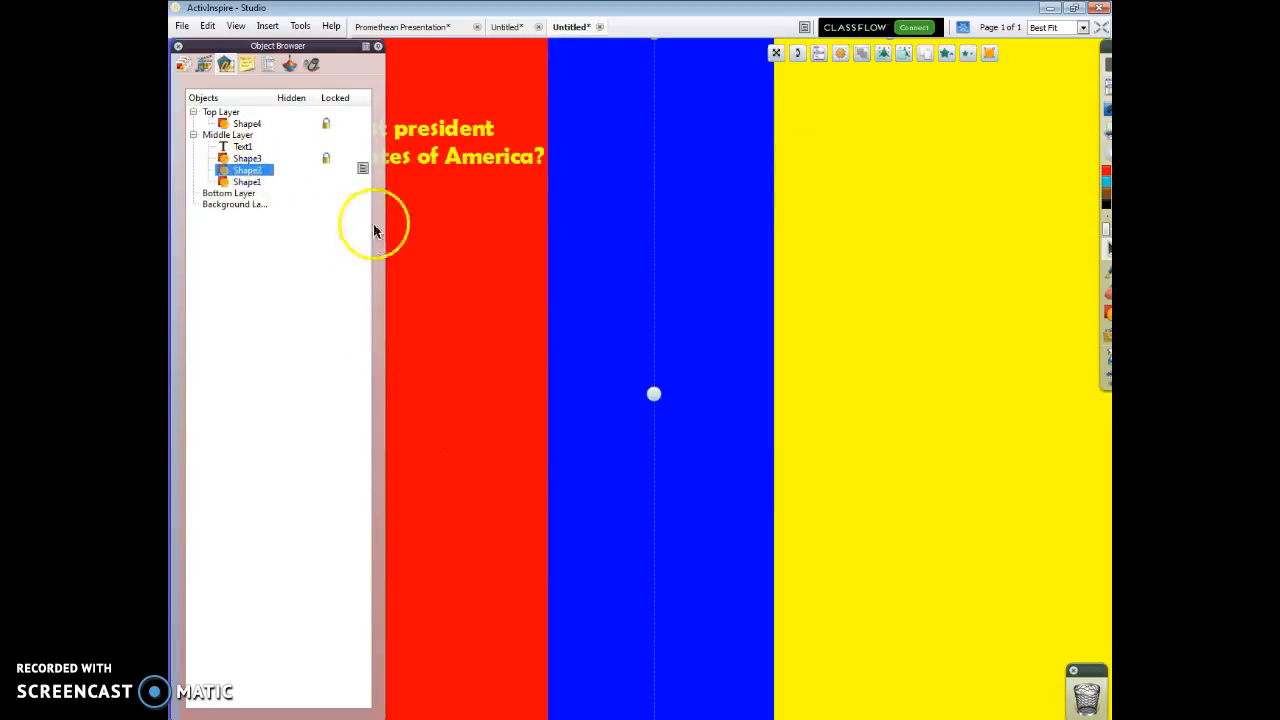
right_click(362, 172)
click(430, 426)
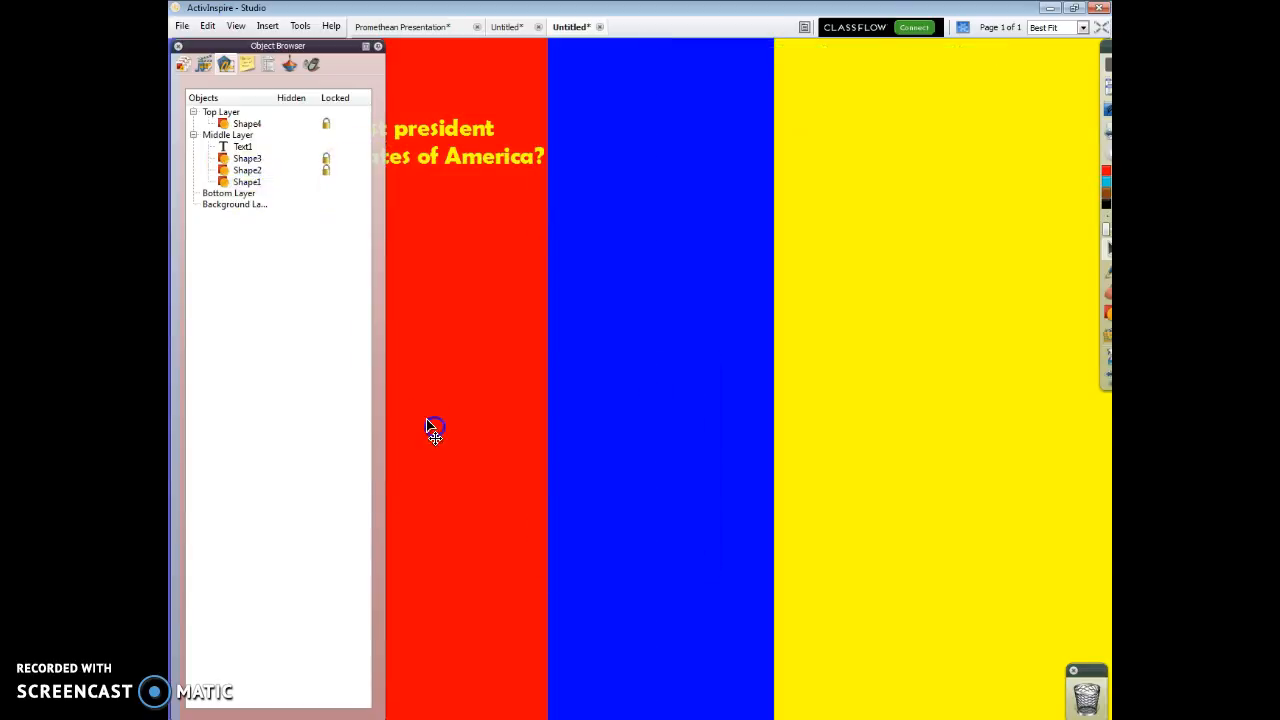
click(248, 182)
right_click(365, 177)
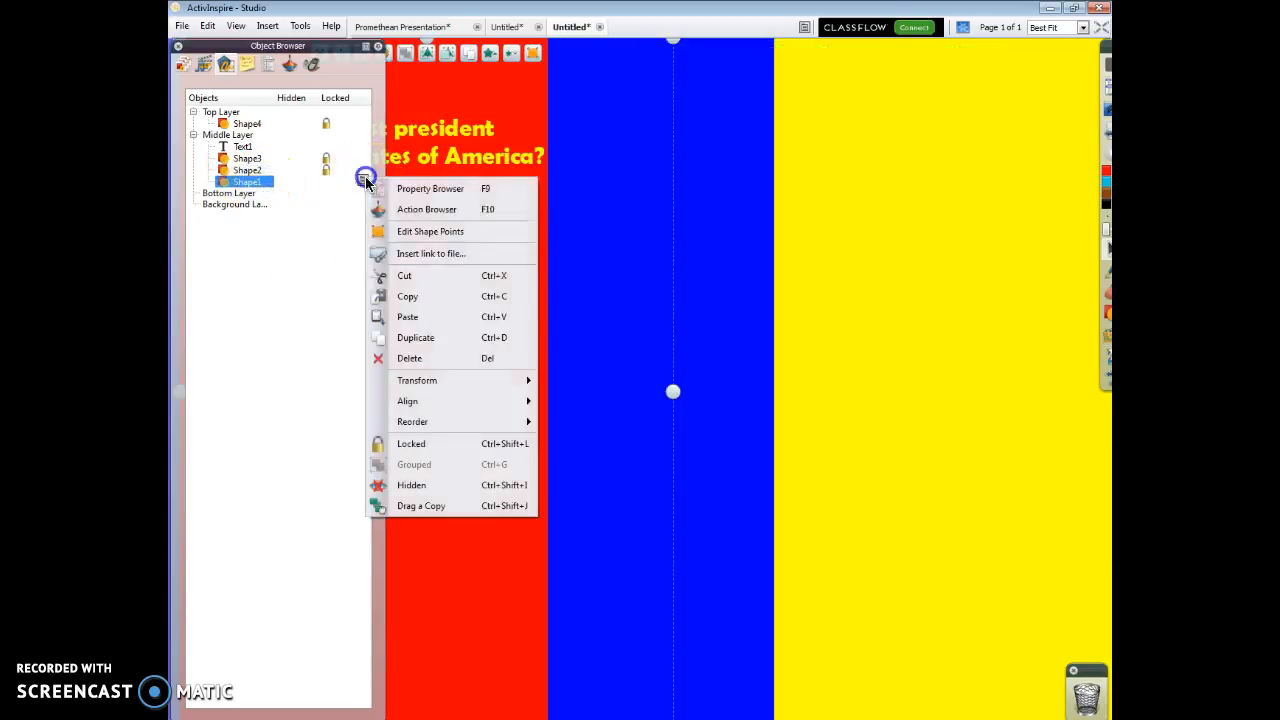
click(428, 443)
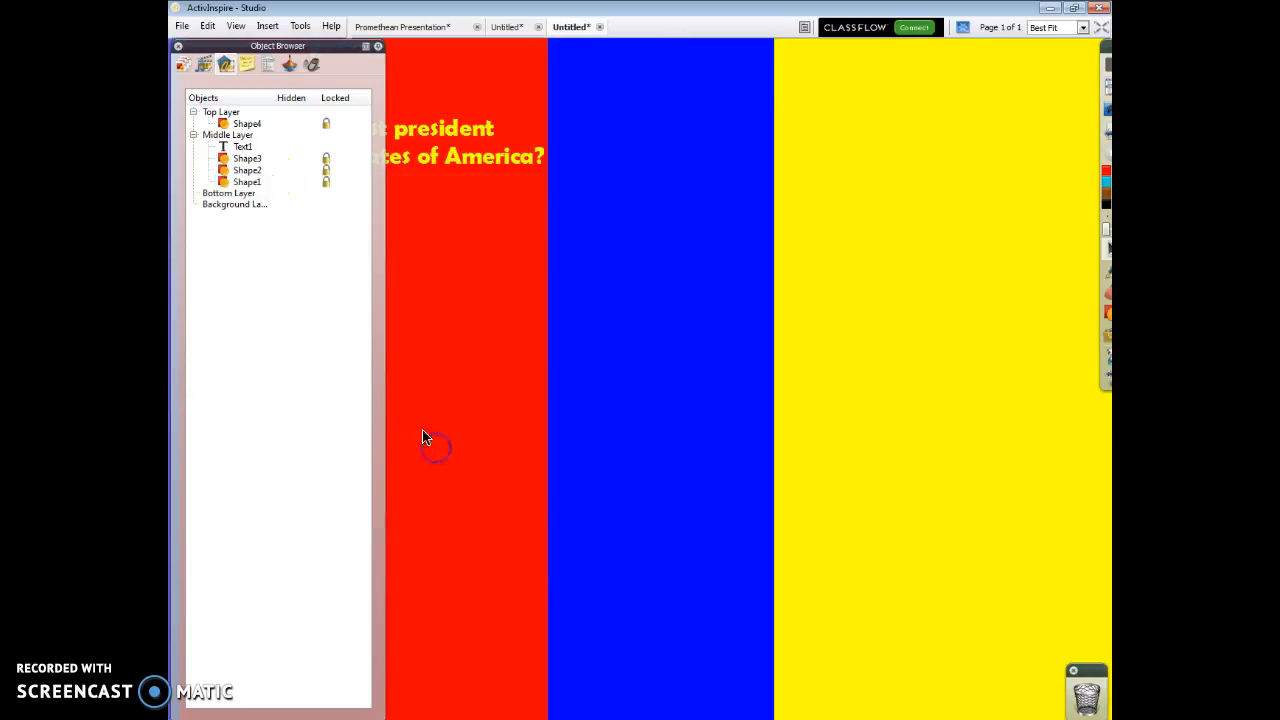
click(461, 416)
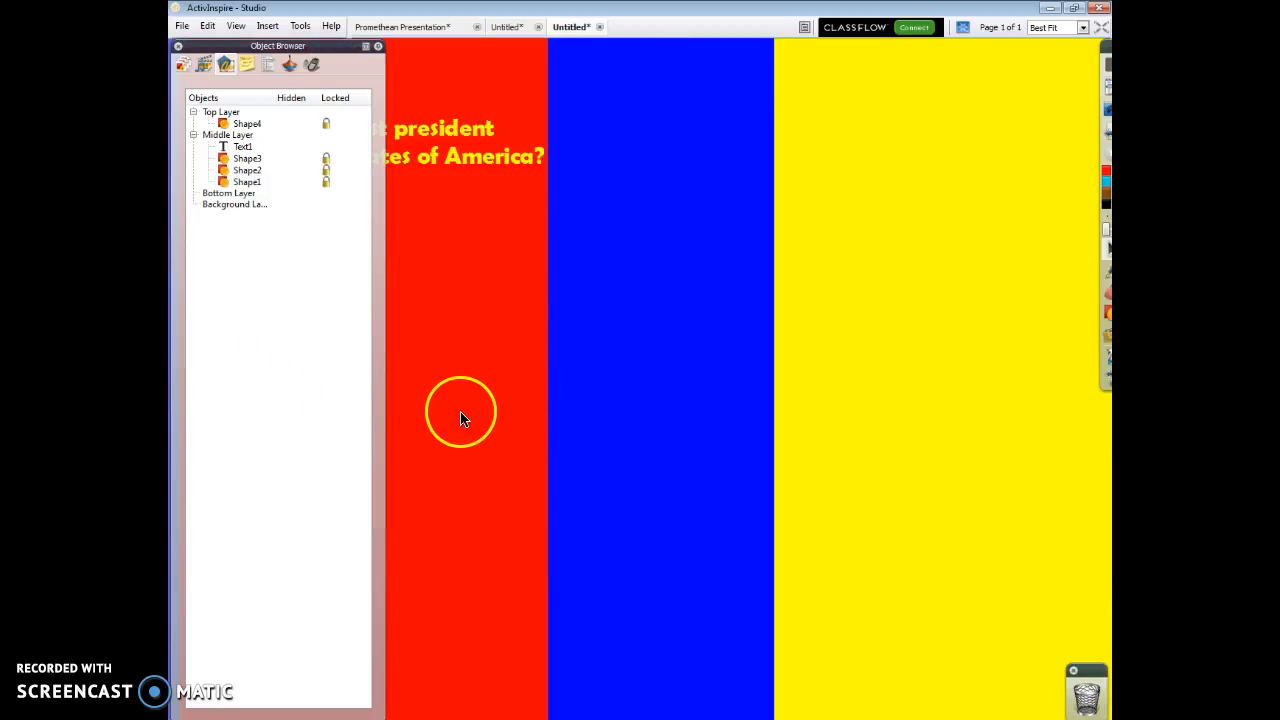